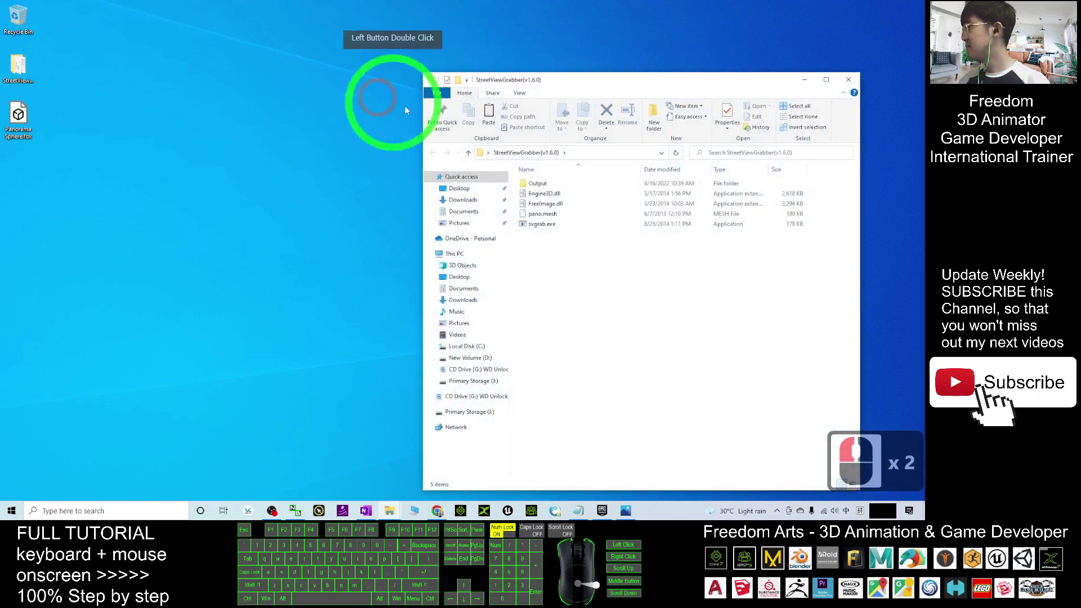
Delete the Output folder from the StreetViewGrabber(v1.6.0) folder and permanently remove it by emptying the Recycle Bin.
click(559, 184)
key(Delete)
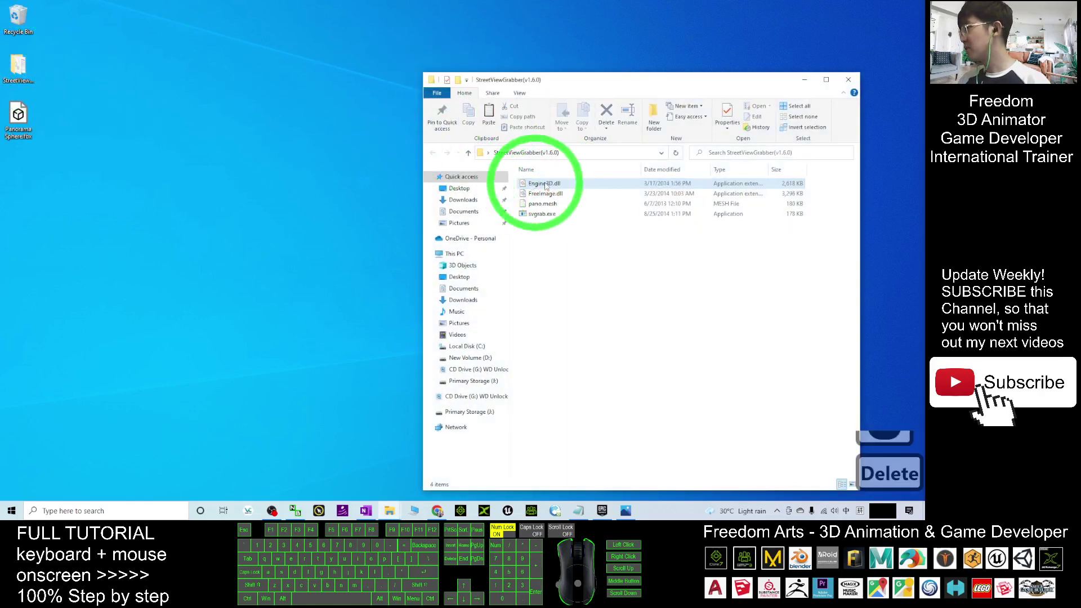
right_click(15, 15)
click(53, 32)
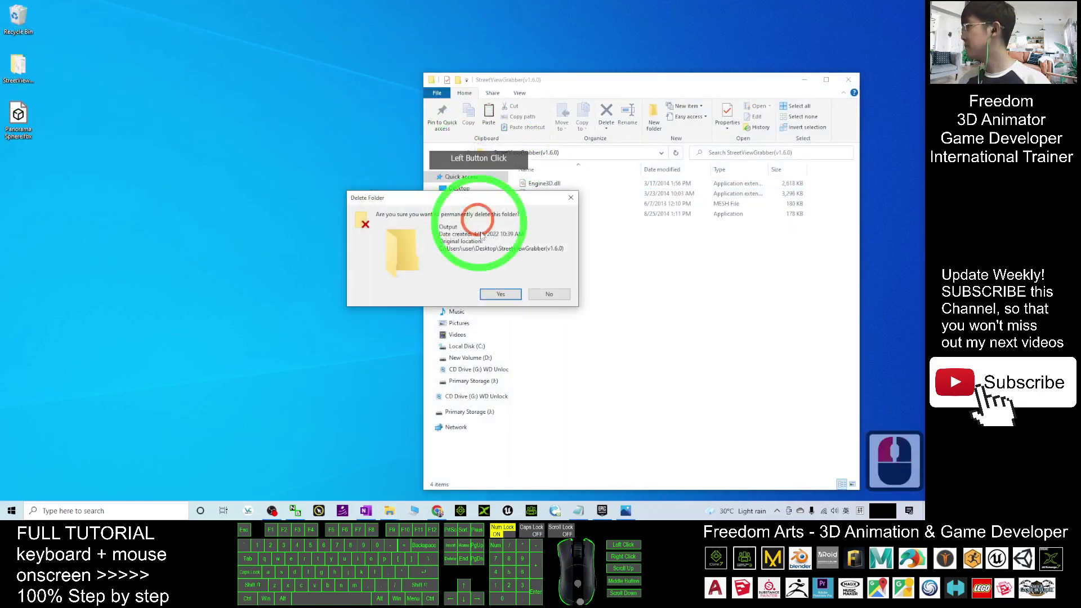
click(499, 290)
click(607, 204)
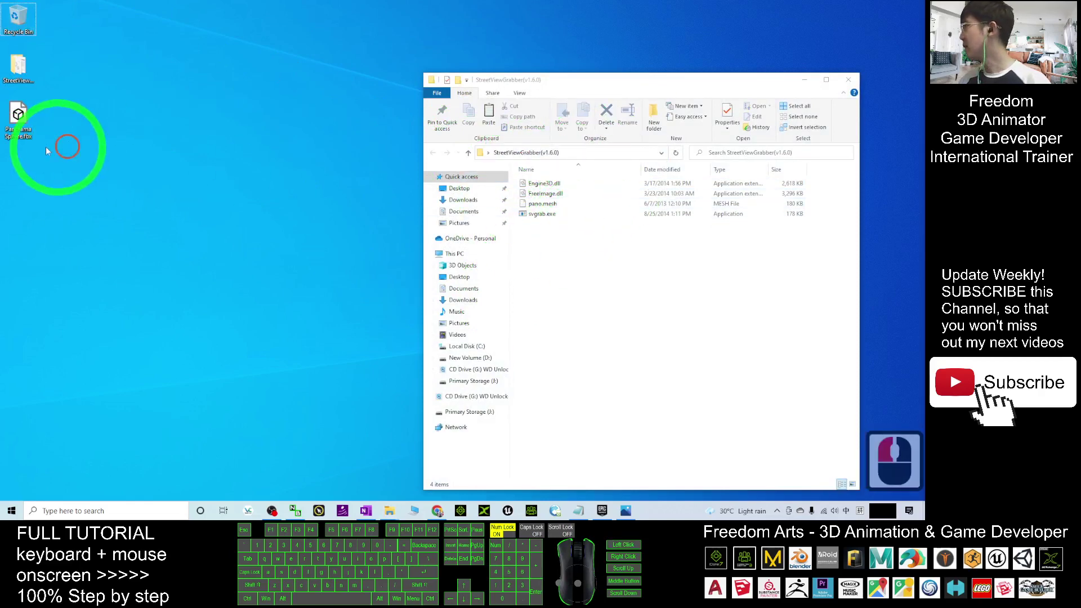
Move the StreetViewGrabber(v1.6.0) folder window toward the middle of the desktop.
click(21, 120)
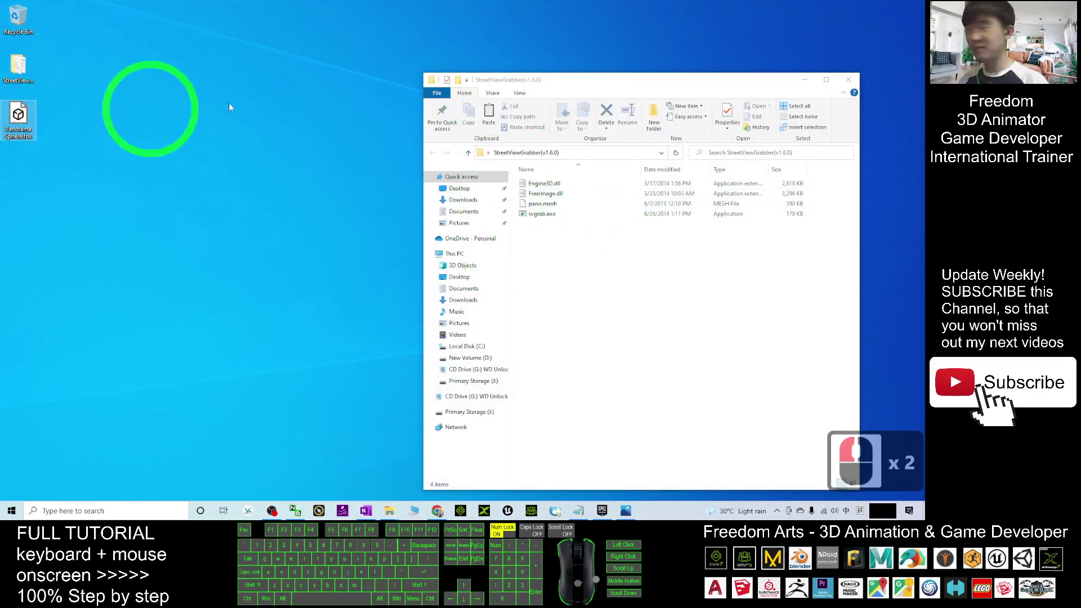
drag(582, 84, 355, 57)
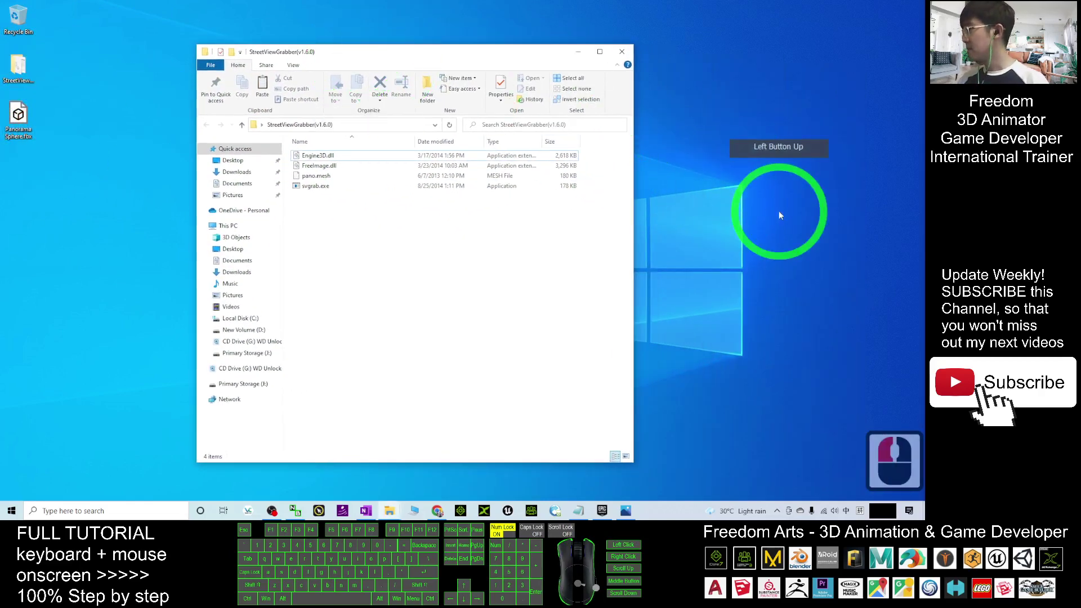
click(451, 290)
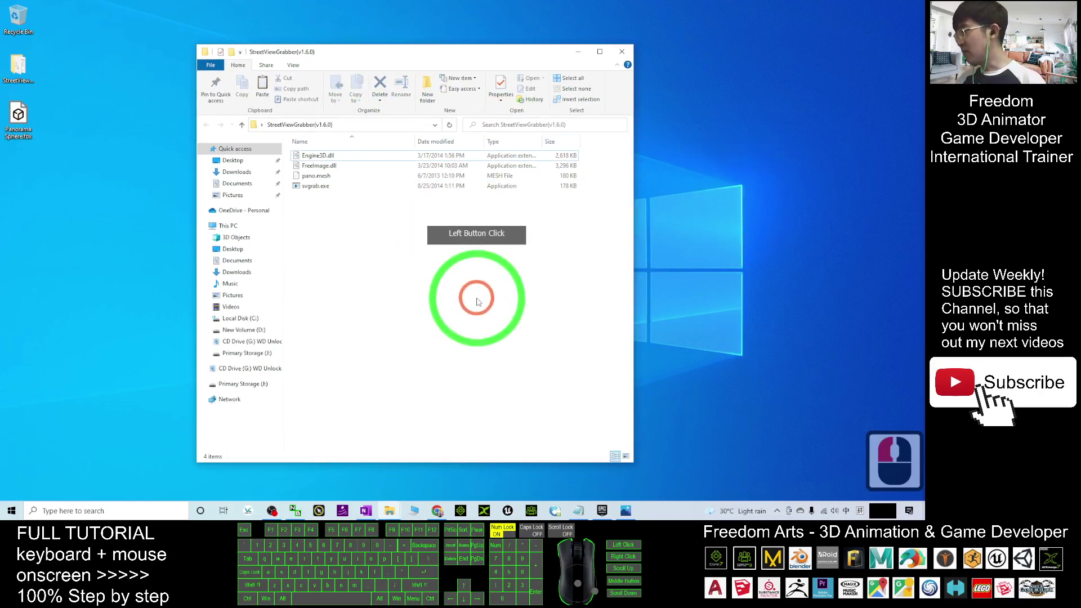
View the cover.jpg image in Photos and minimize it.
click(627, 511)
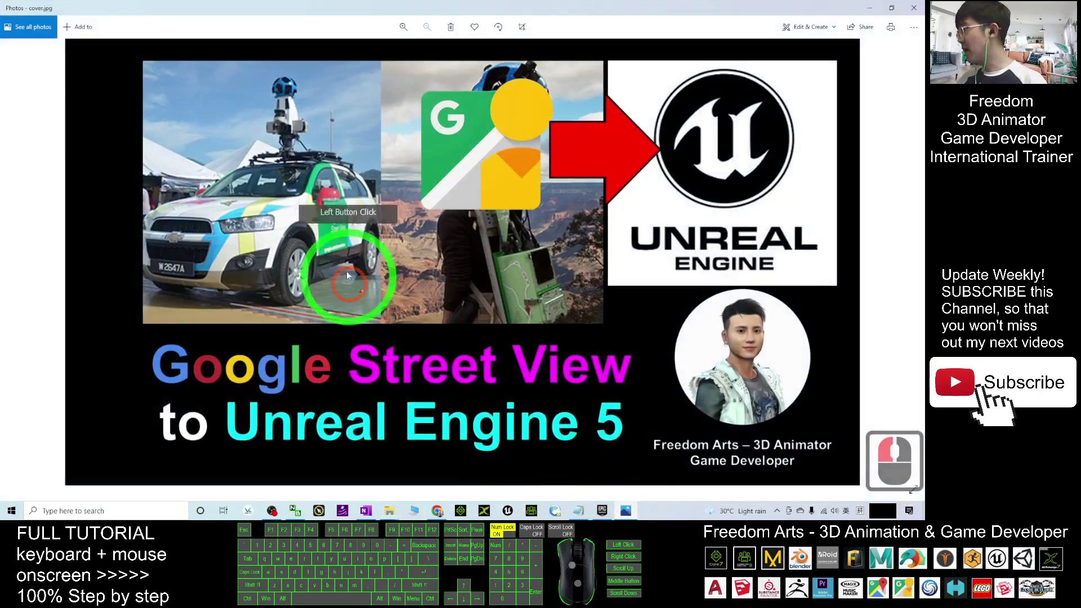
click(868, 6)
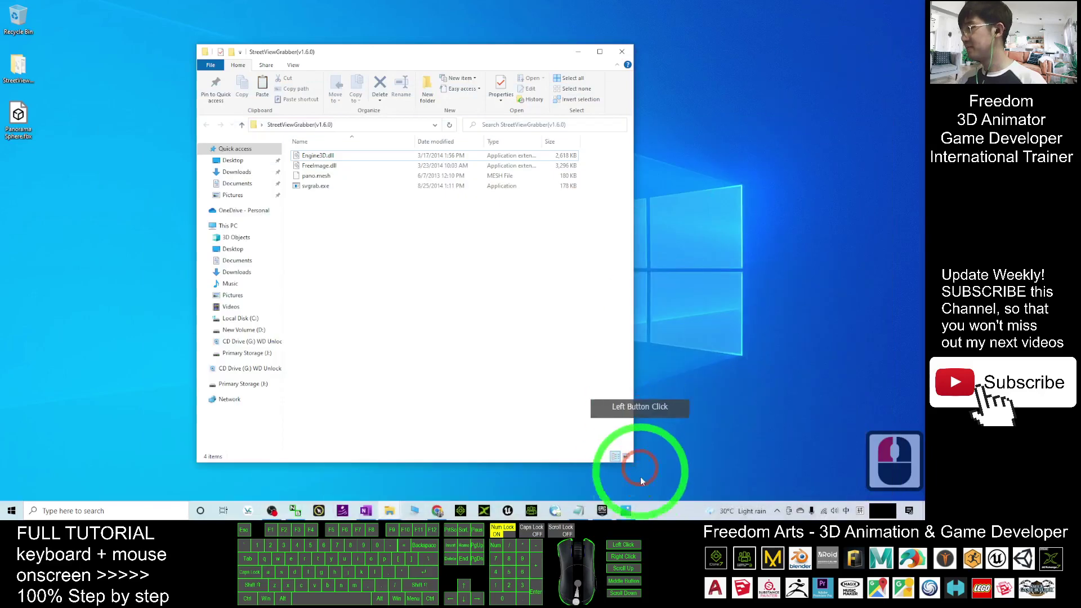
Copy the Google Maps link from Notes.txt in Notepad and minimize the notes.
click(578, 511)
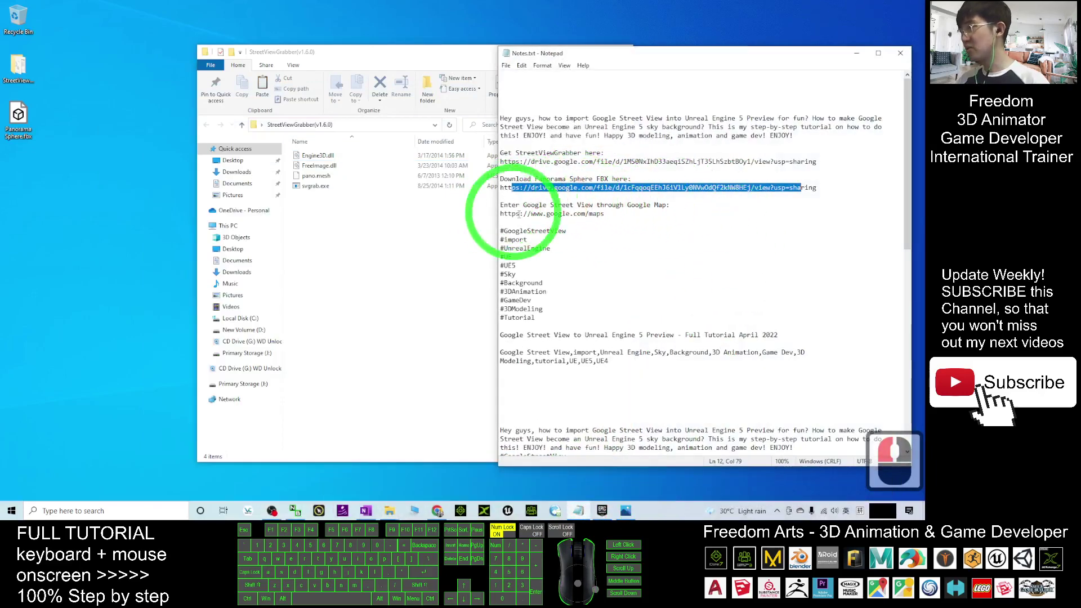
drag(500, 213, 617, 214)
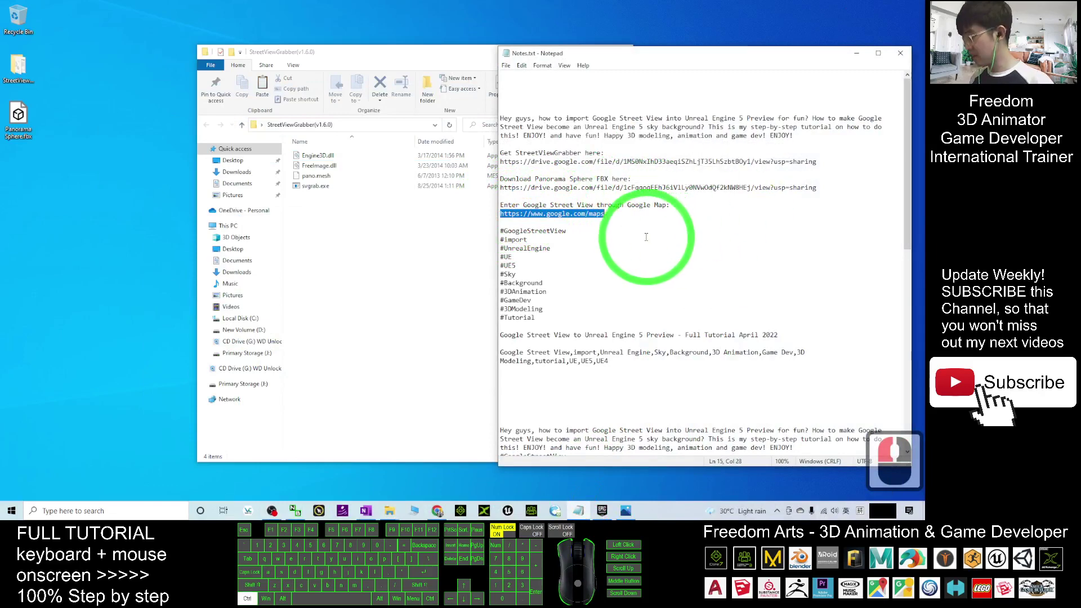
key(ctrl+c)
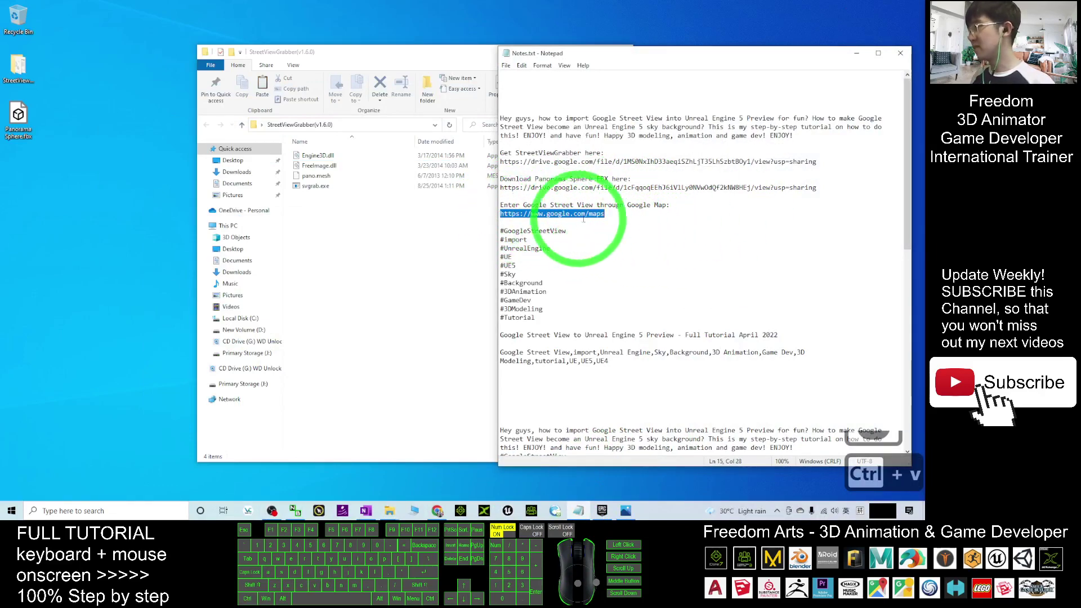
click(857, 54)
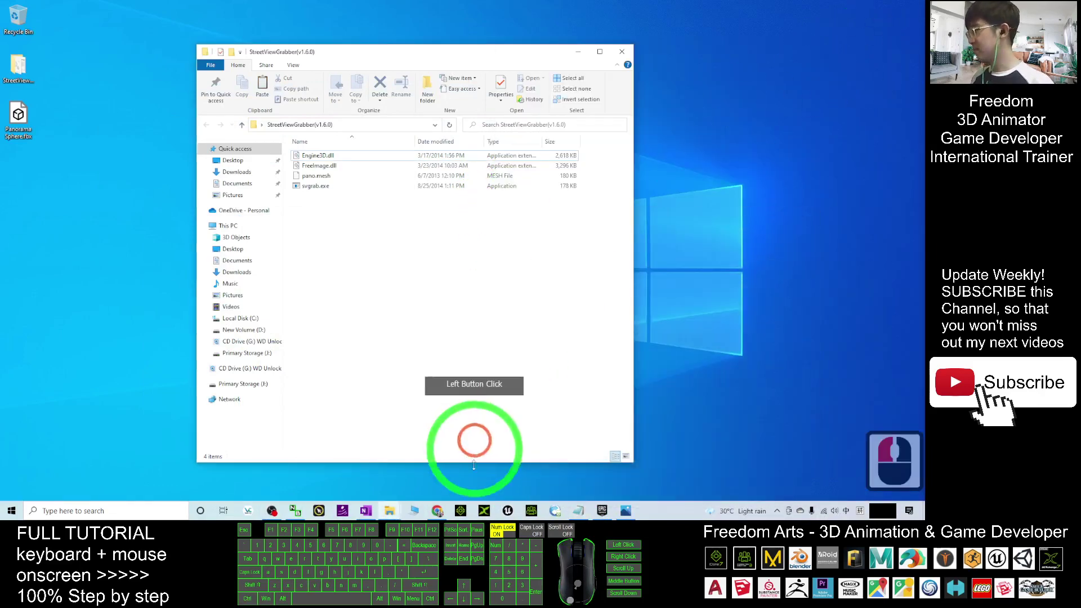
Open Google Chrome with the Person 1 profile.
right_click(439, 511)
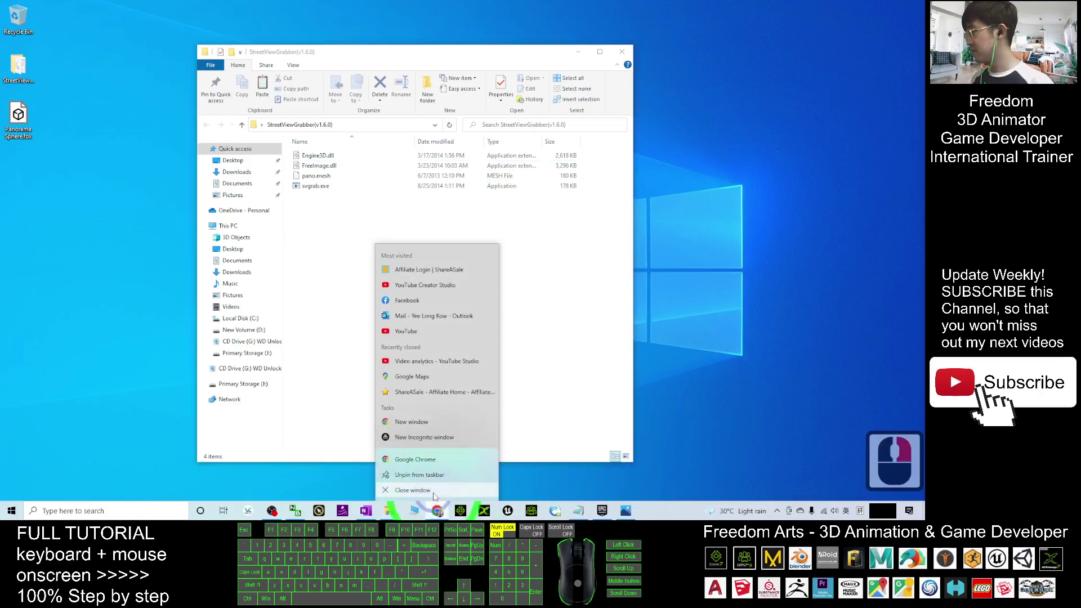
click(439, 510)
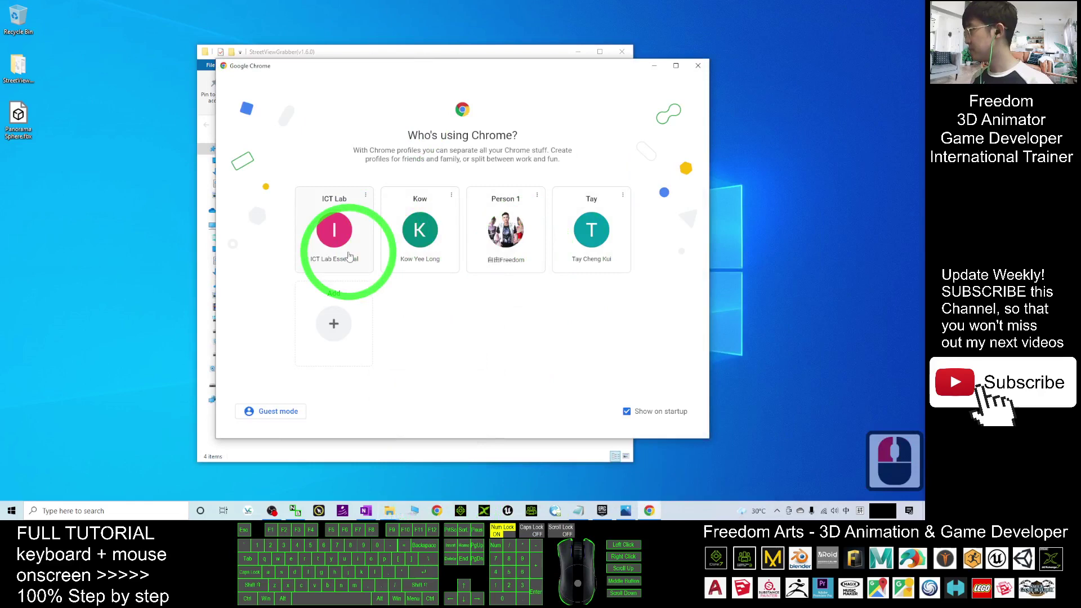
click(502, 233)
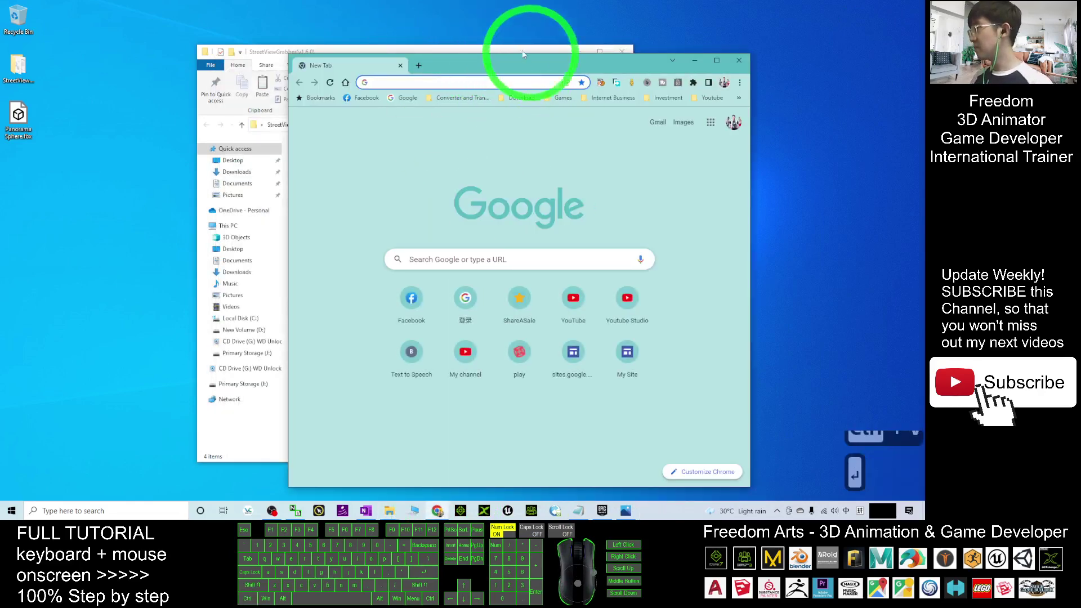
click(578, 511)
drag(499, 207, 603, 208)
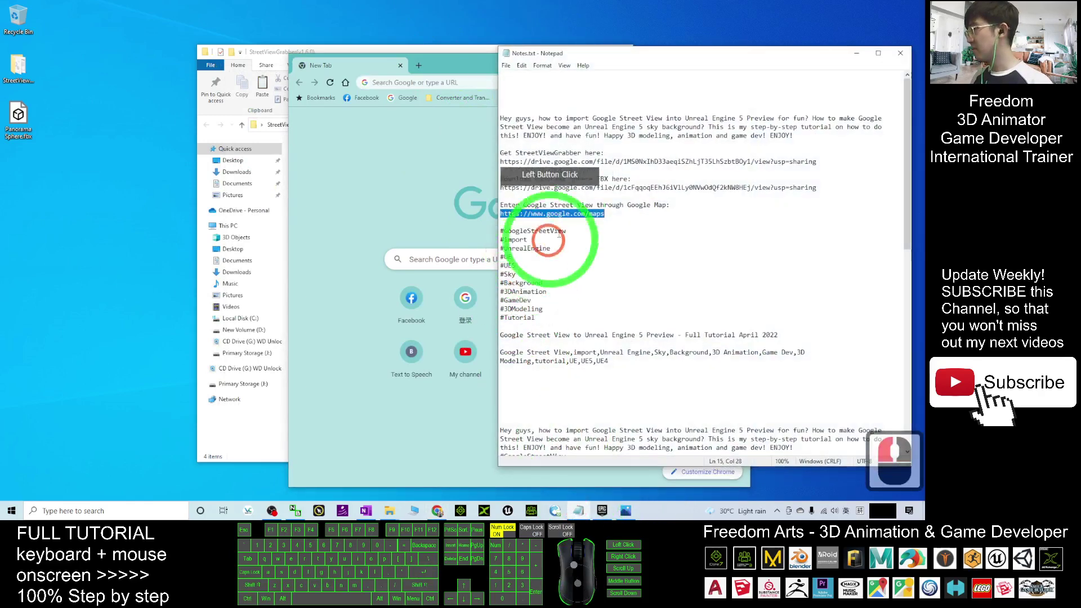
key(ctrl+c)
click(433, 83)
key(ctrl+v)
key(Return)
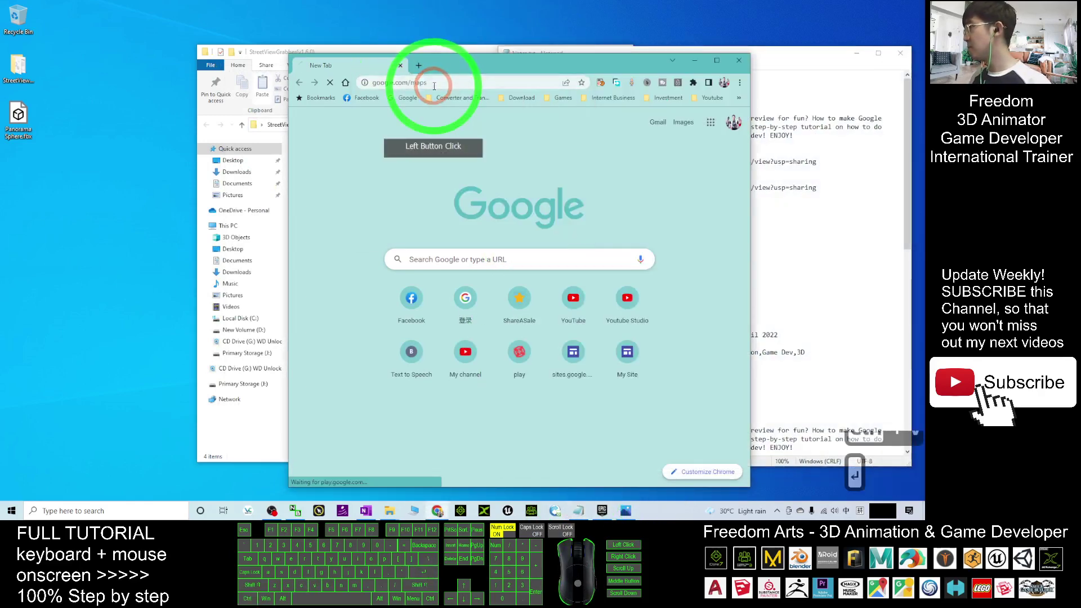
Maximize the browser window and zoom the map out to show Malaysia and Singapore.
scroll(604, 271, down, 8)
scroll(604, 270, down, 18)
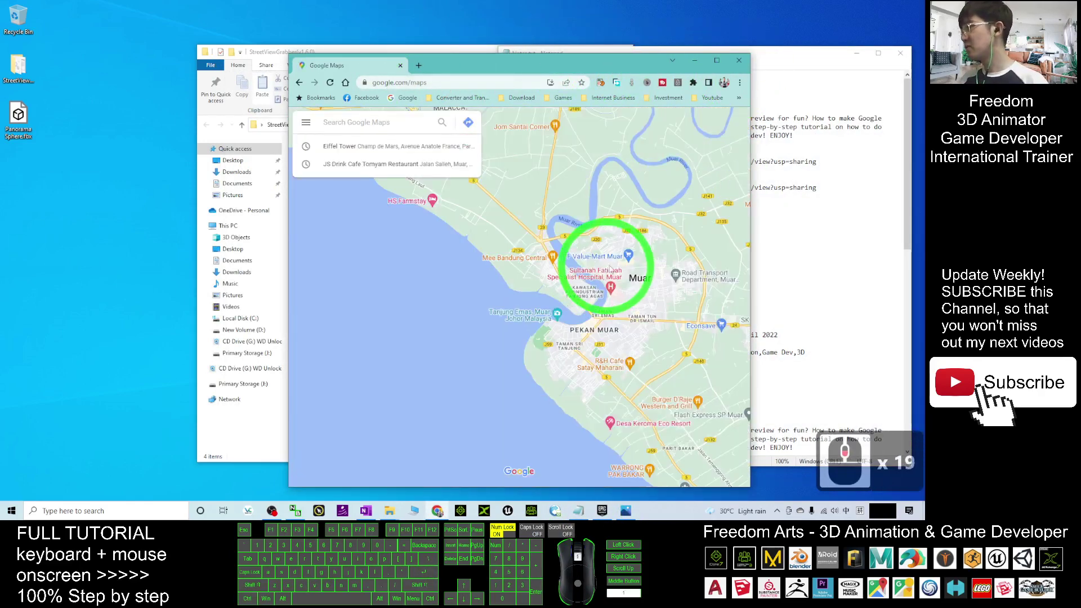
click(717, 60)
click(653, 325)
scroll(754, 326, down, 19)
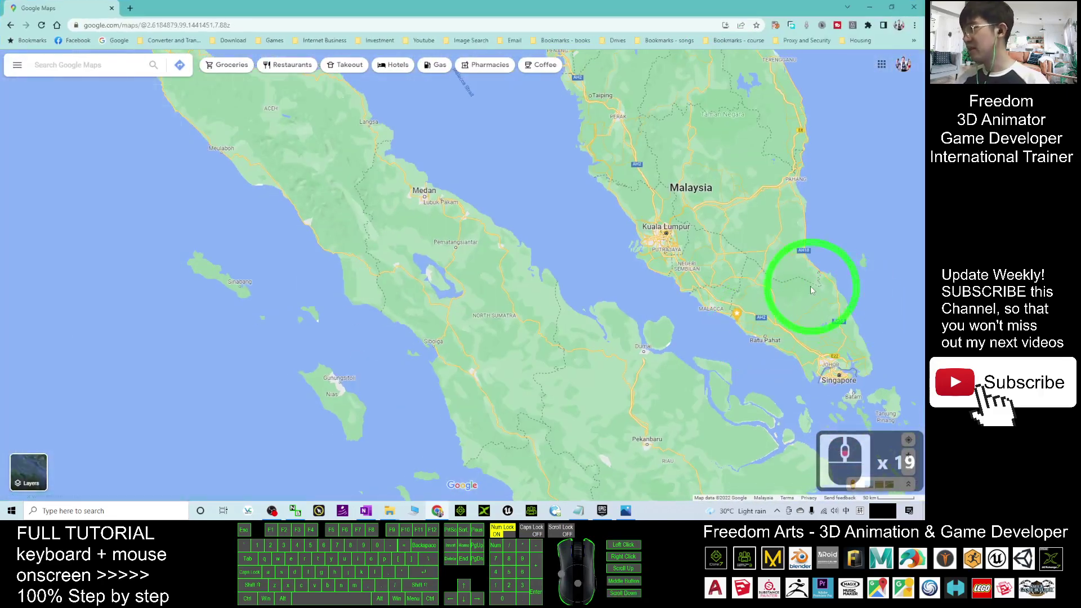
Open Street View on the road south of Block 411 HDB Ang Mo Kio, just off Ang Mo Kio Ave 10 in Singapore.
drag(811, 287, 487, 214)
scroll(693, 309, up, 9)
scroll(552, 354, up, 16)
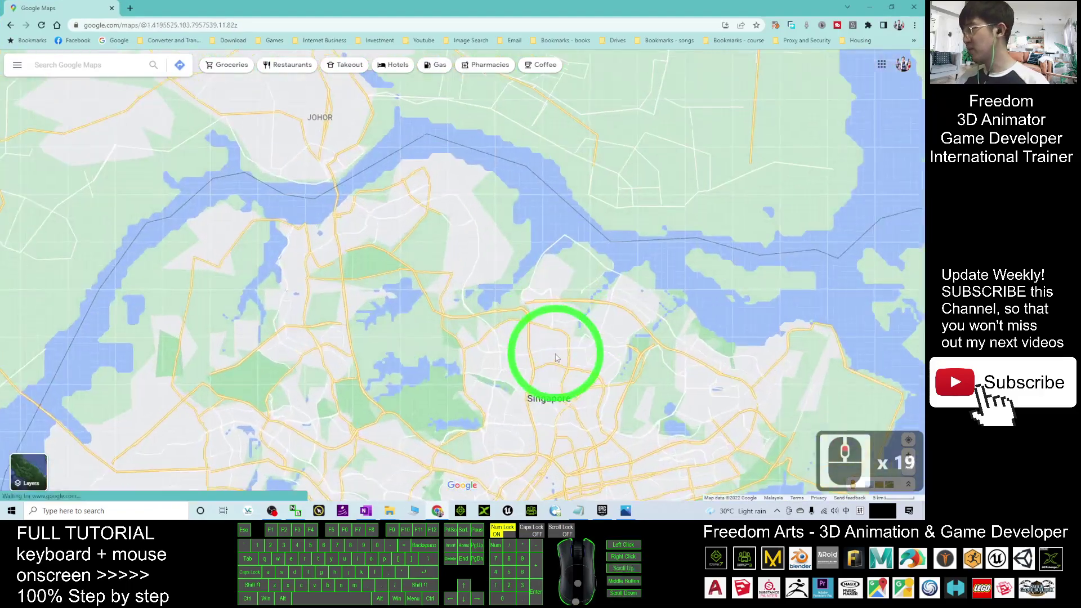
drag(591, 309, 610, 252)
scroll(569, 188, up, 7)
scroll(651, 271, up, 5)
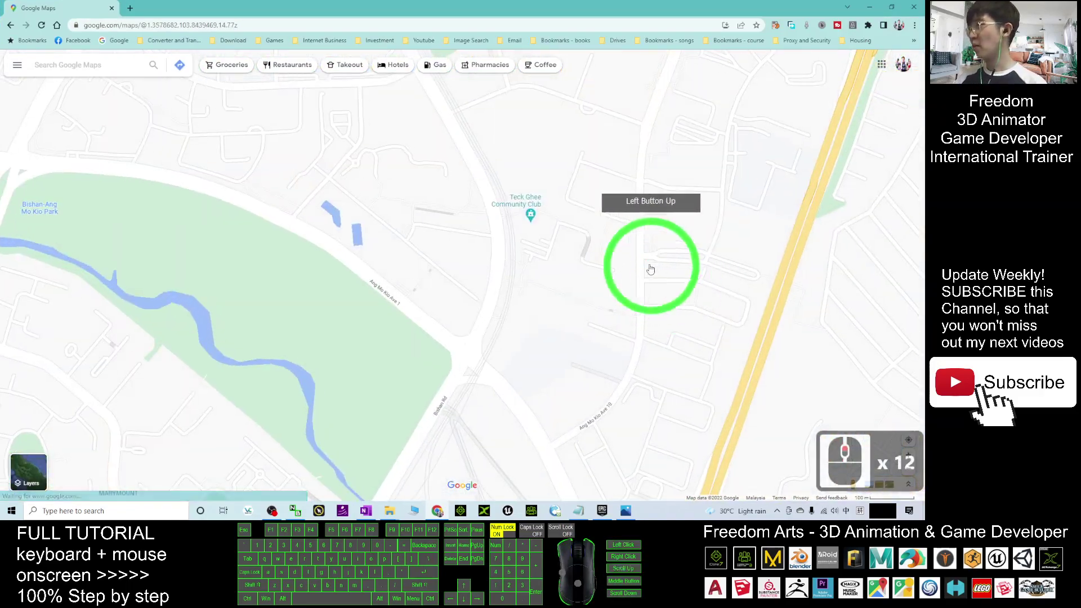
scroll(634, 192, up, 8)
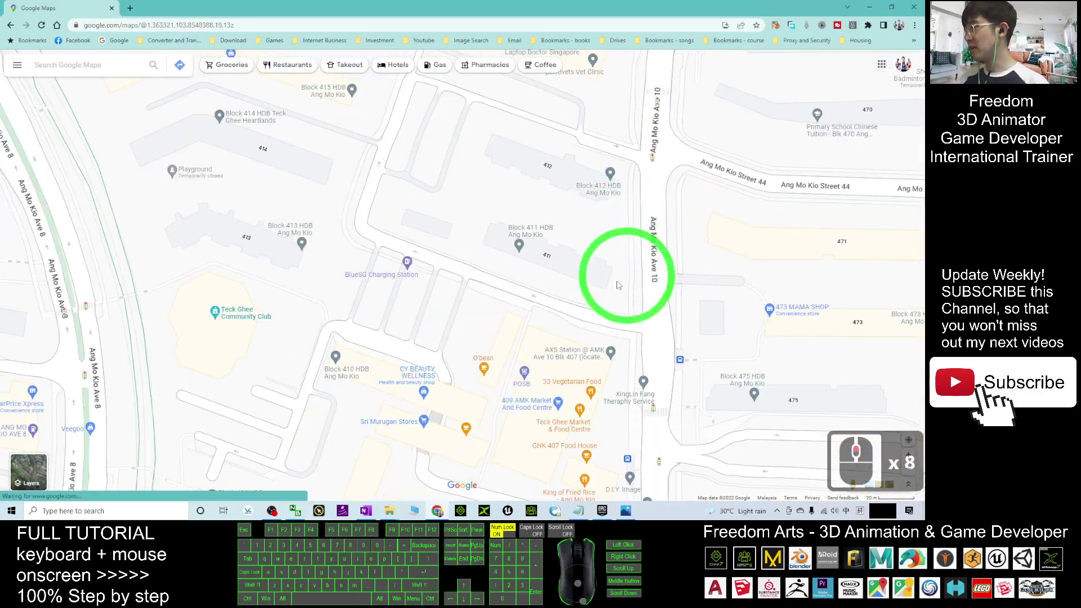
click(554, 307)
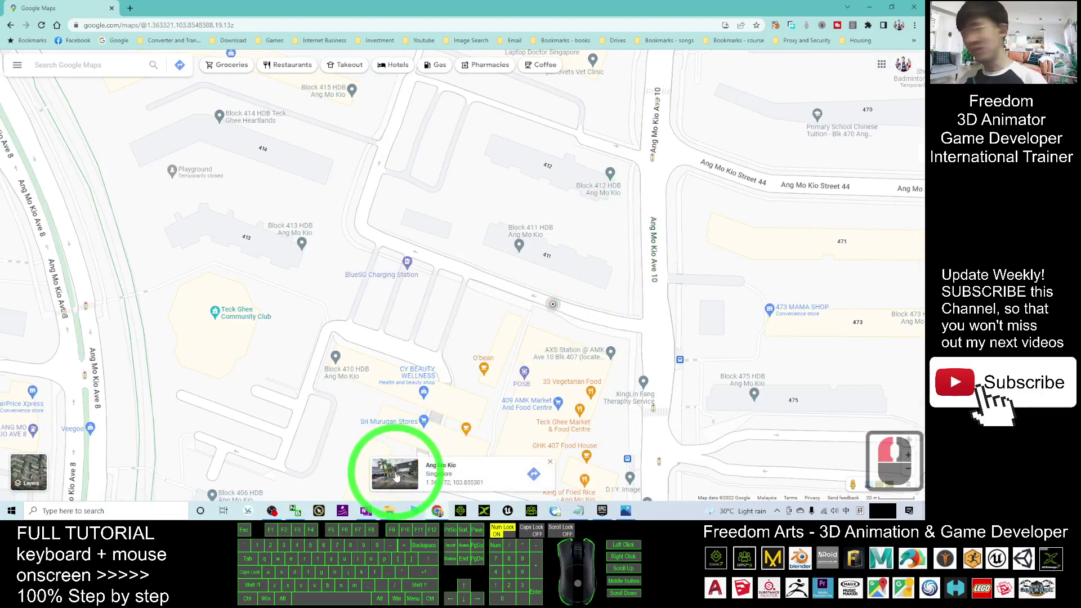
click(396, 476)
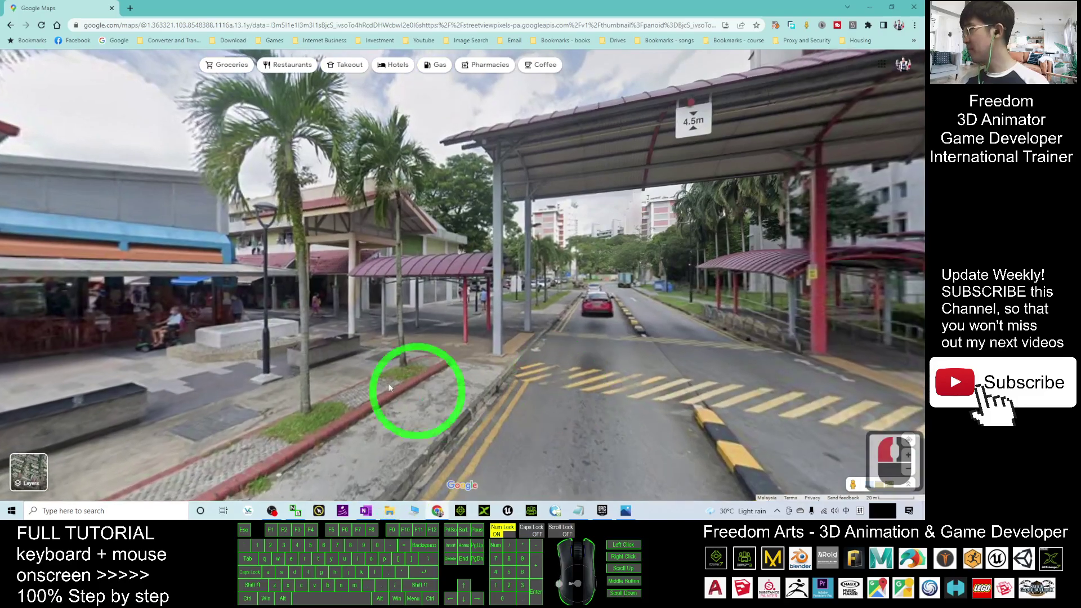
Look around the Street View panorama in several directions to inspect the surroundings.
drag(389, 387, 723, 263)
drag(328, 252, 495, 237)
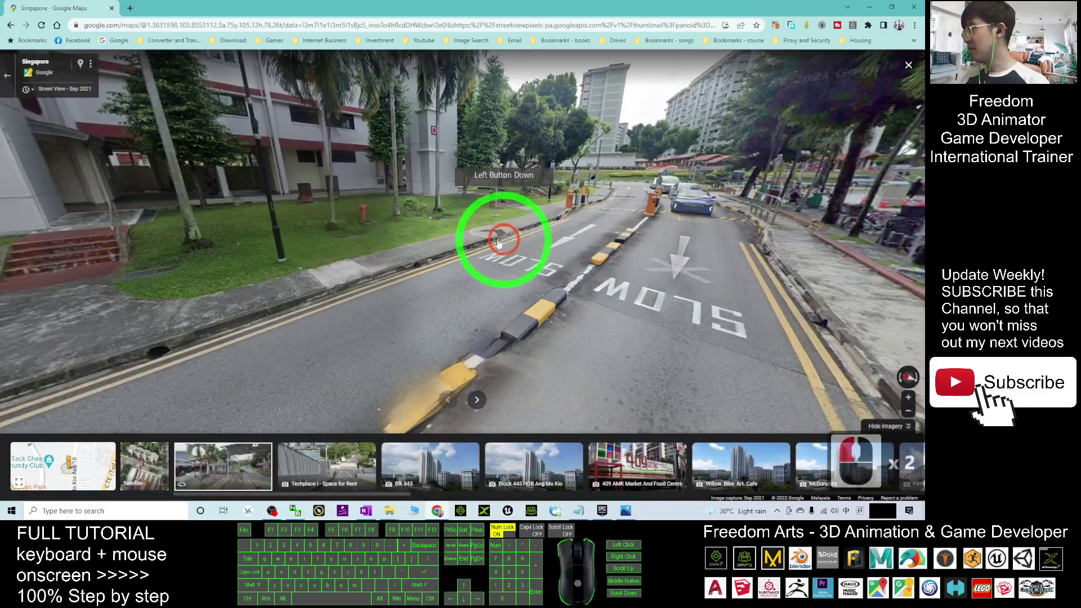
drag(340, 223, 608, 246)
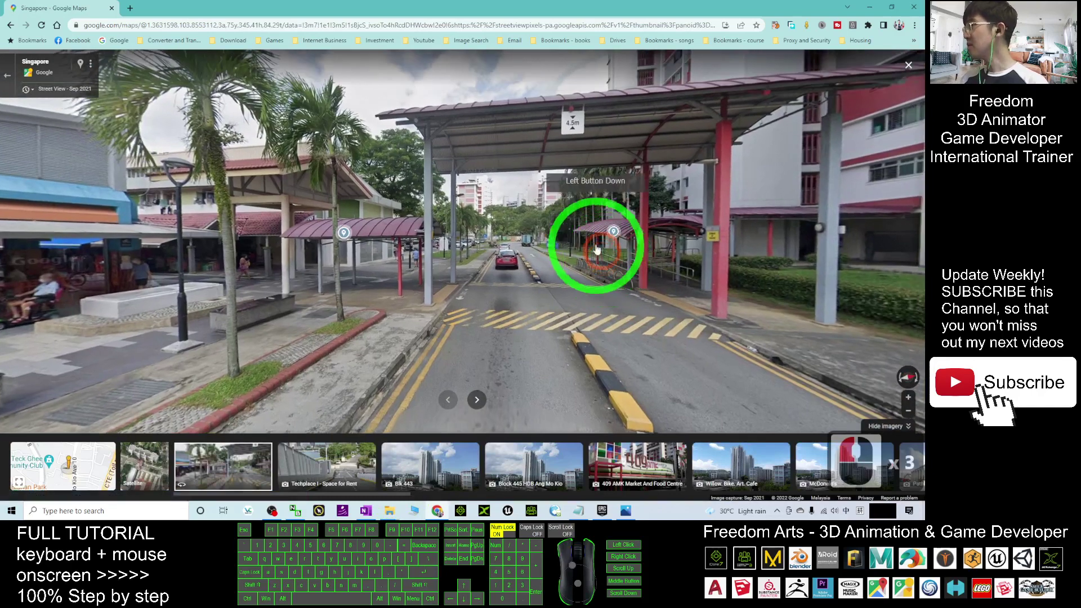
Minimize the browser, launch svgrab.exe from the StreetViewGrabber folder and turn off Crop Panorama.
click(873, 7)
click(338, 221)
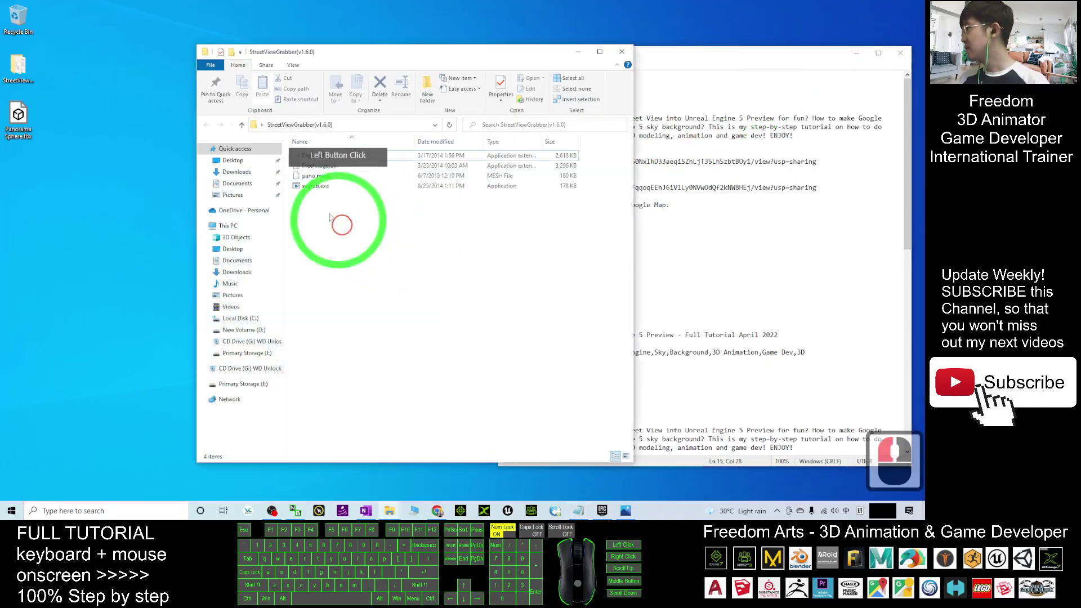
click(307, 188)
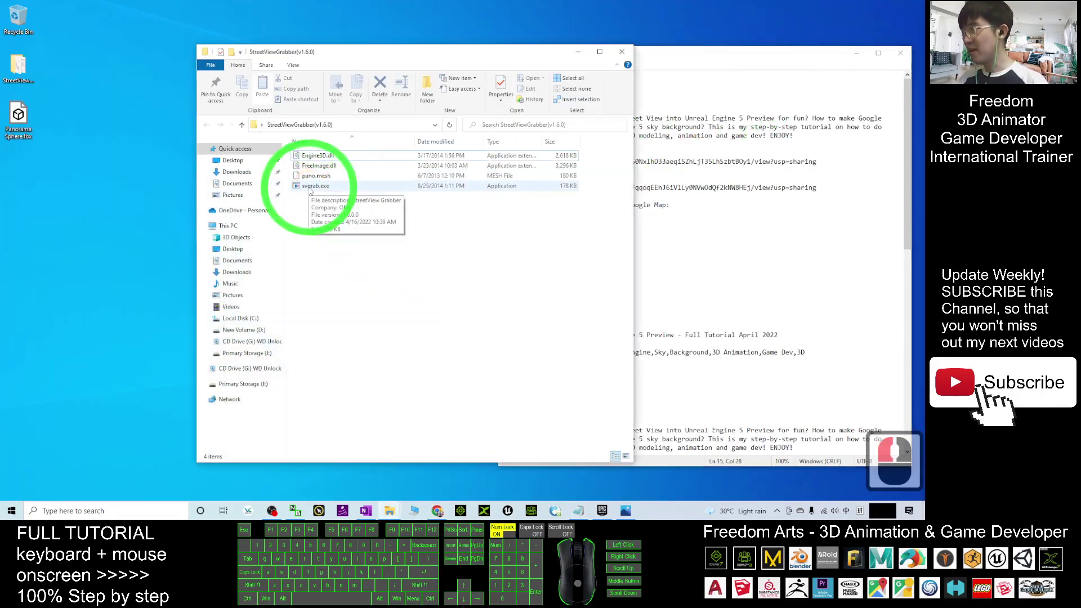
double_click(317, 187)
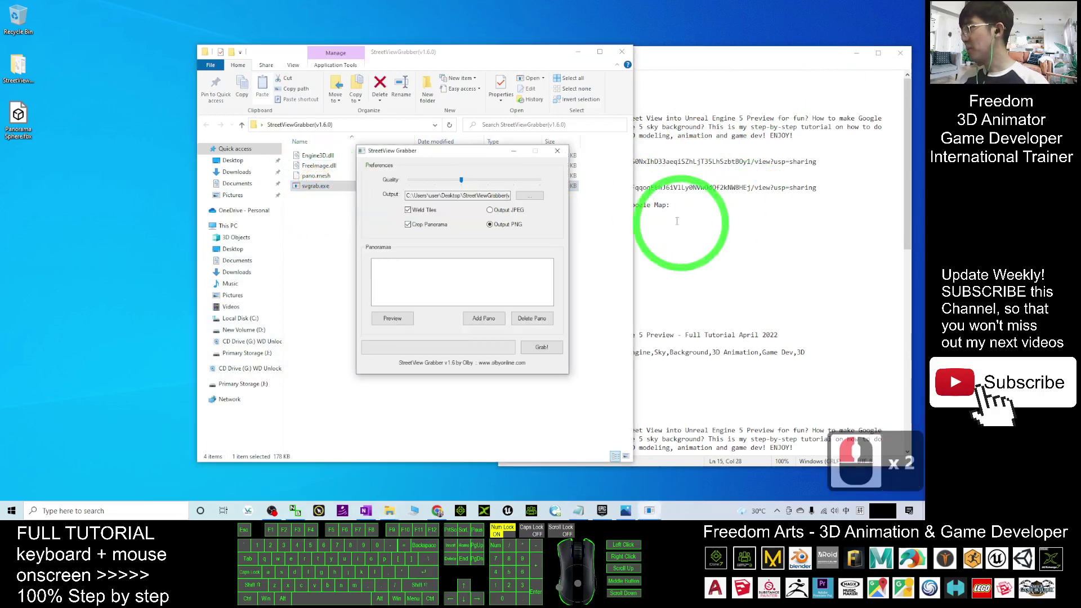
mouse_move(461, 181)
mouse_down()
mouse_move(424, 181)
mouse_move(457, 184)
mouse_up()
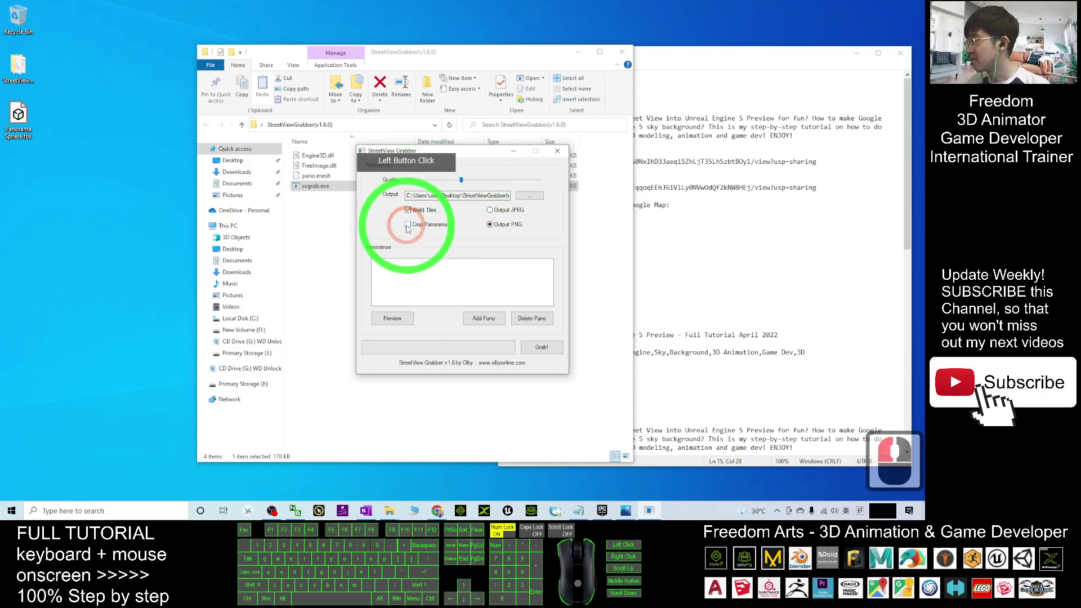
Switch to the browser, copy the Street View page's full URL and minimize the browser again.
click(438, 510)
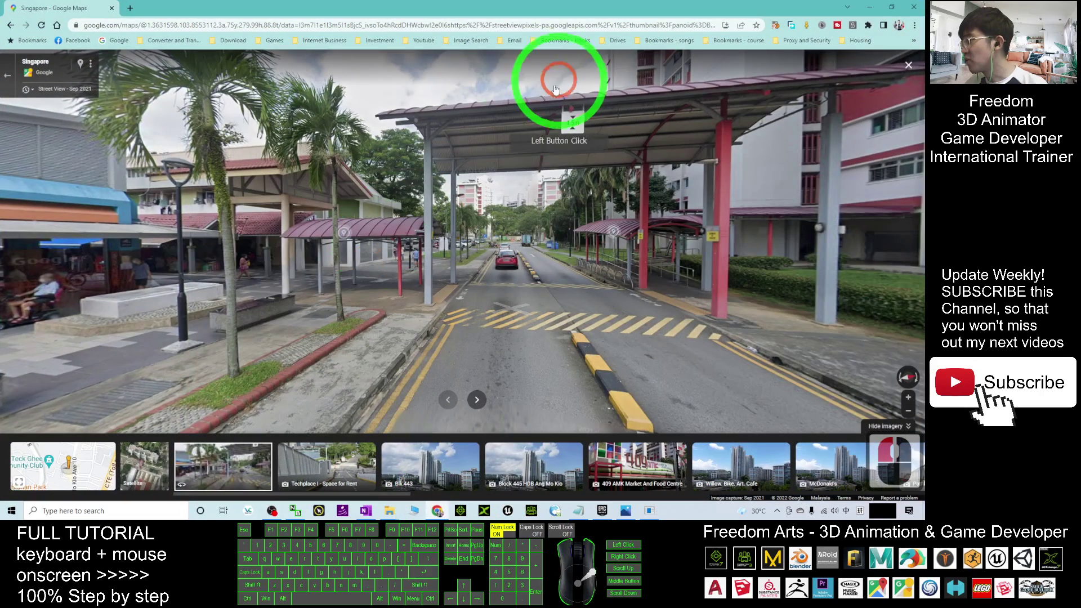
click(305, 25)
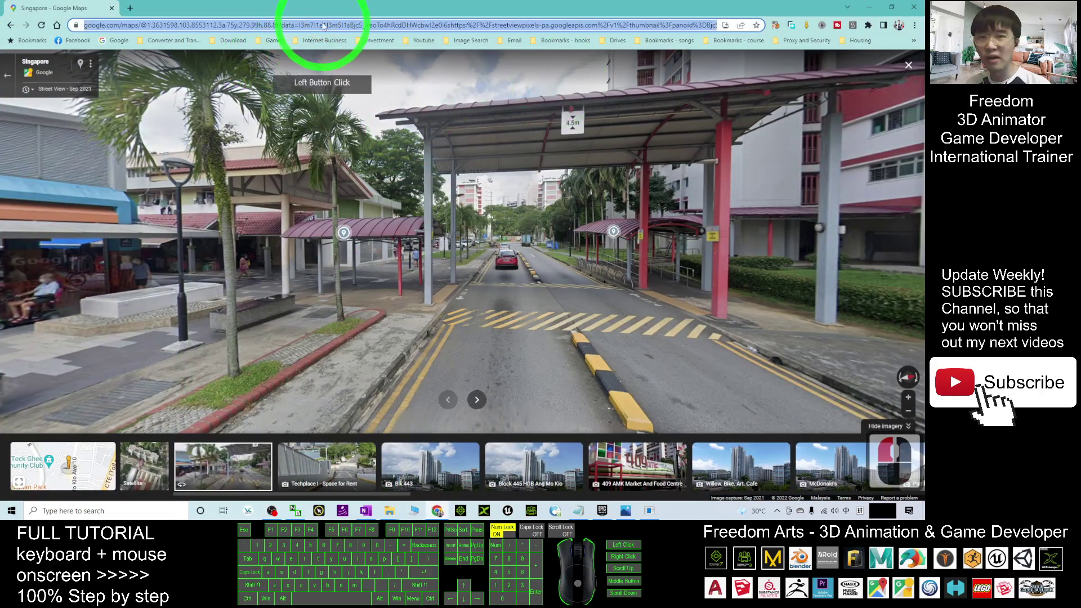
right_click(323, 25)
click(357, 88)
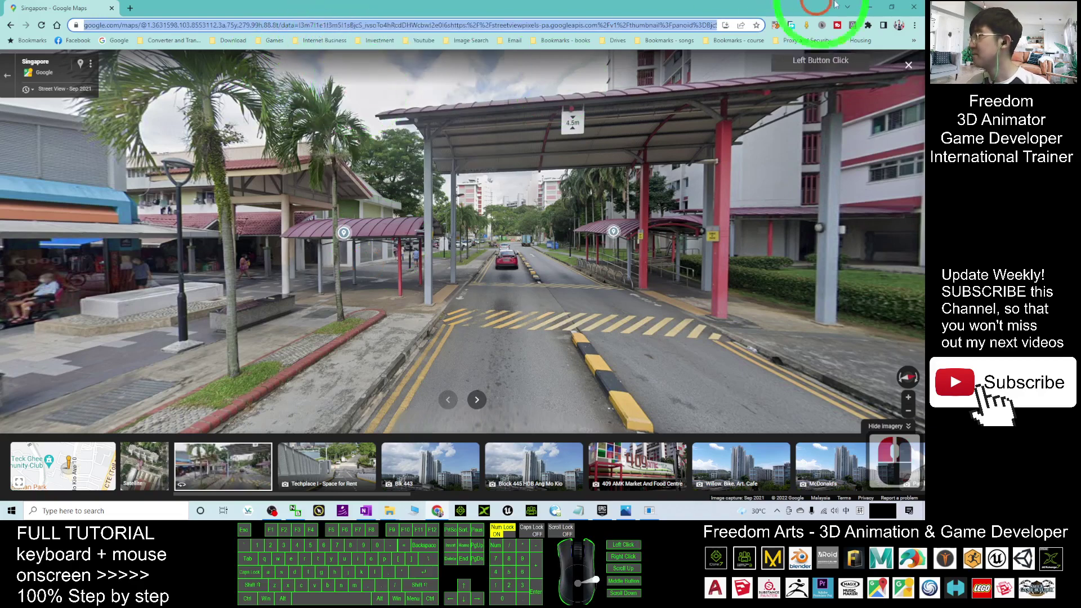
click(866, 10)
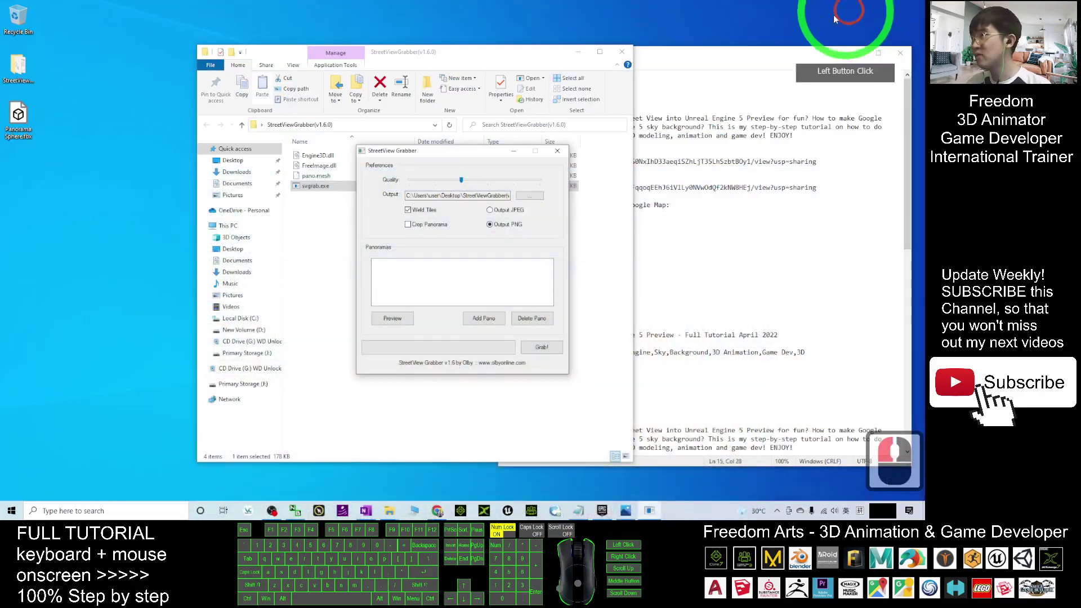
Import the copied URL from the clipboard into StreetView Grabber, grab the panorama and close the tool.
click(483, 318)
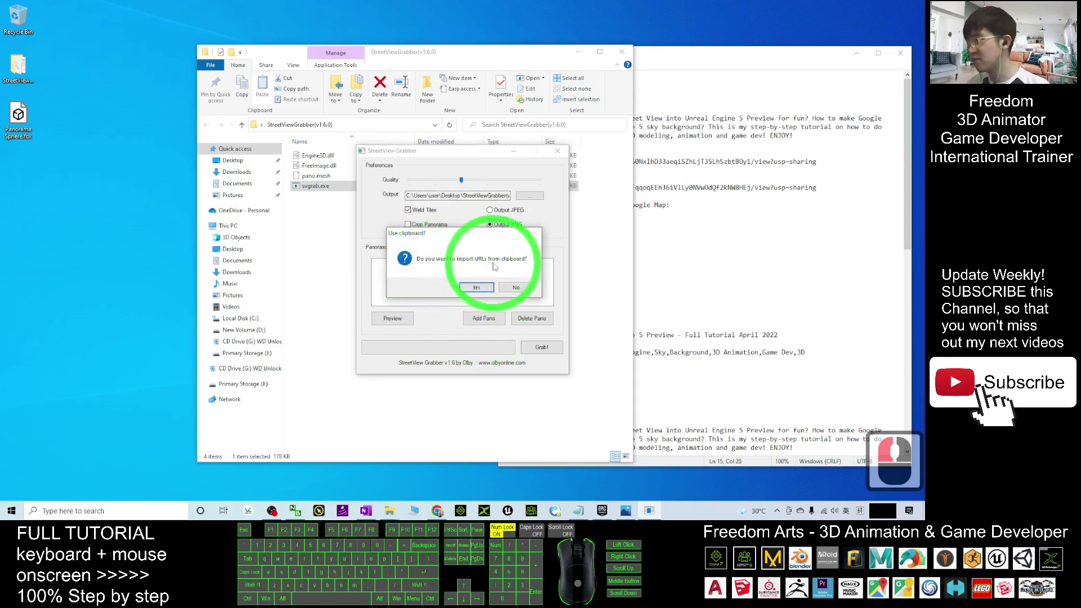
click(476, 288)
click(541, 347)
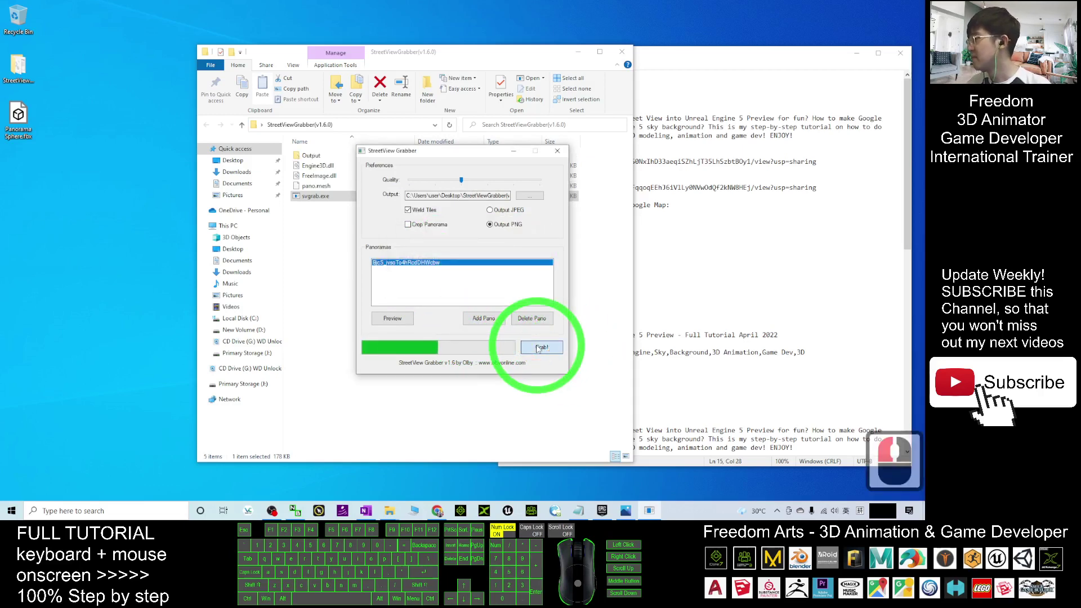
click(540, 286)
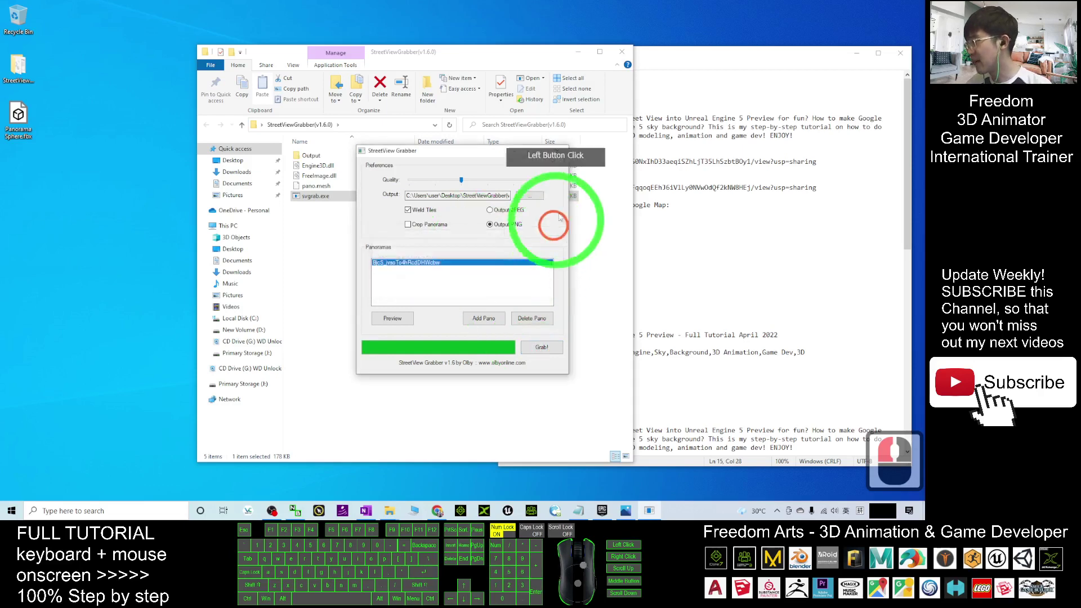
click(558, 151)
Open the welded panorama PNG in the Output folder to examine it, and close the image viewer.
click(317, 158)
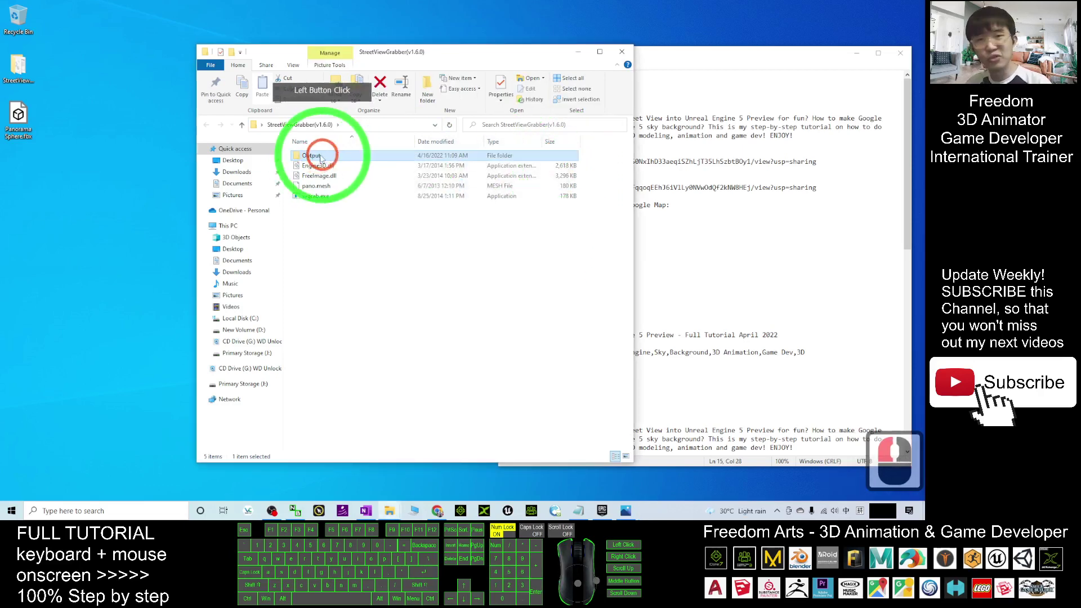
double_click(314, 158)
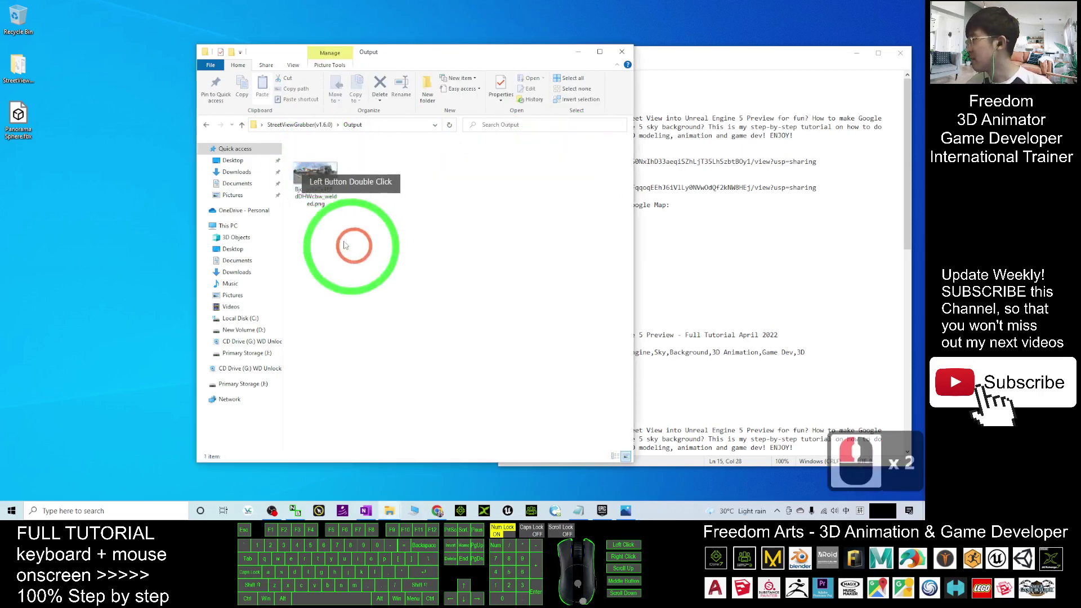
double_click(318, 180)
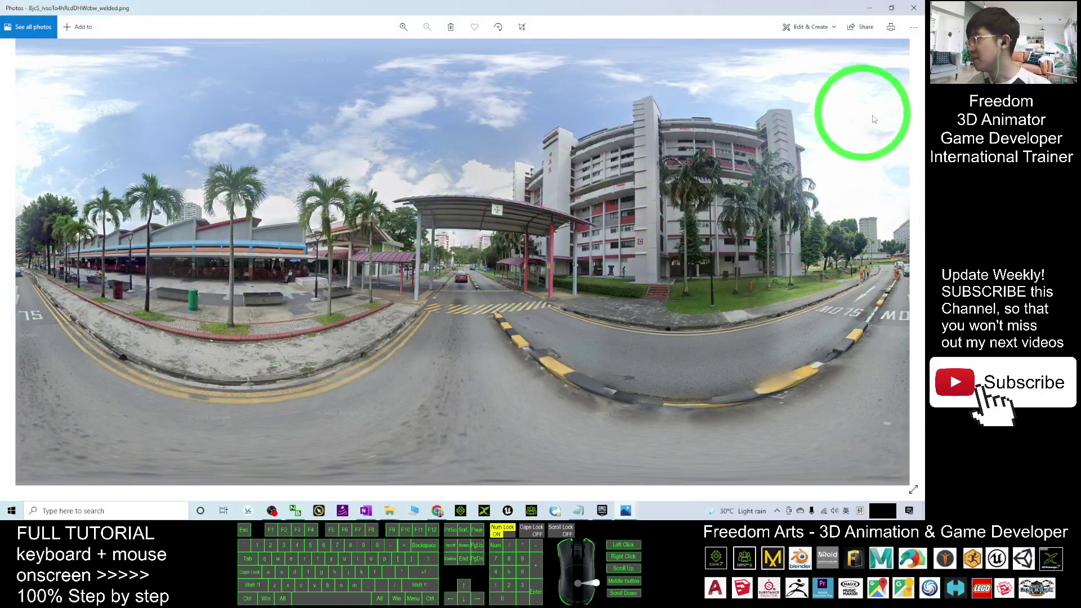
click(921, 10)
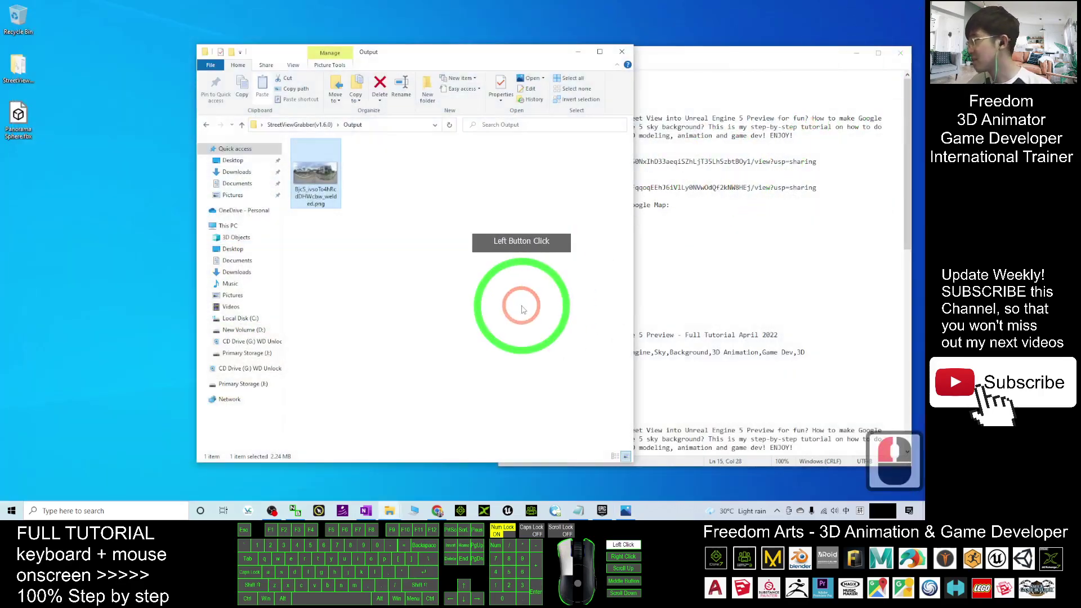
Switch to the Epic Games Launcher, launch Unreal Engine 5.0.0 and minimize the launcher.
click(603, 510)
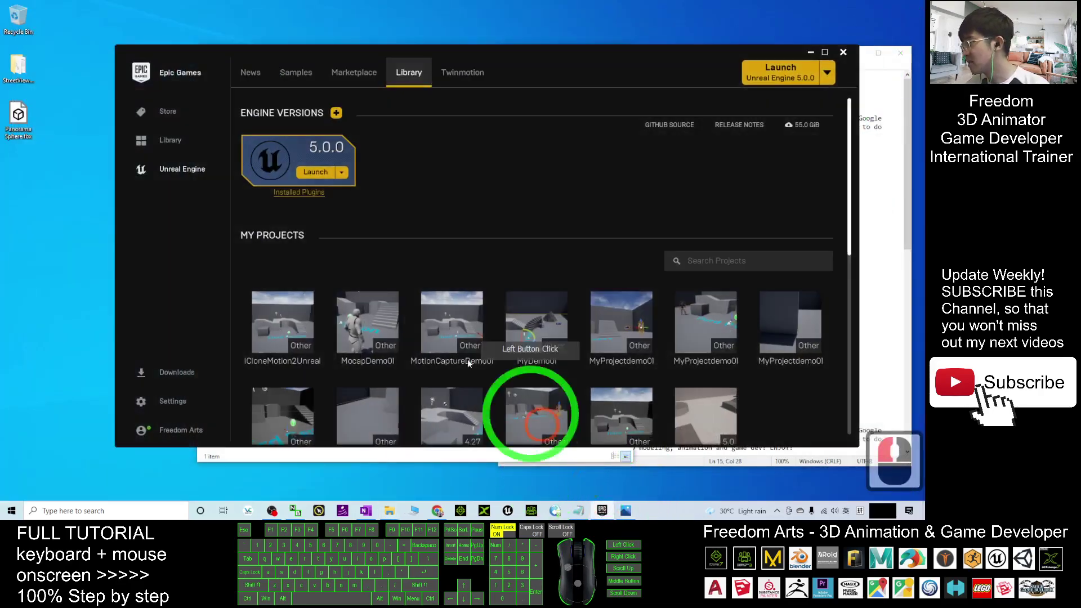
click(316, 172)
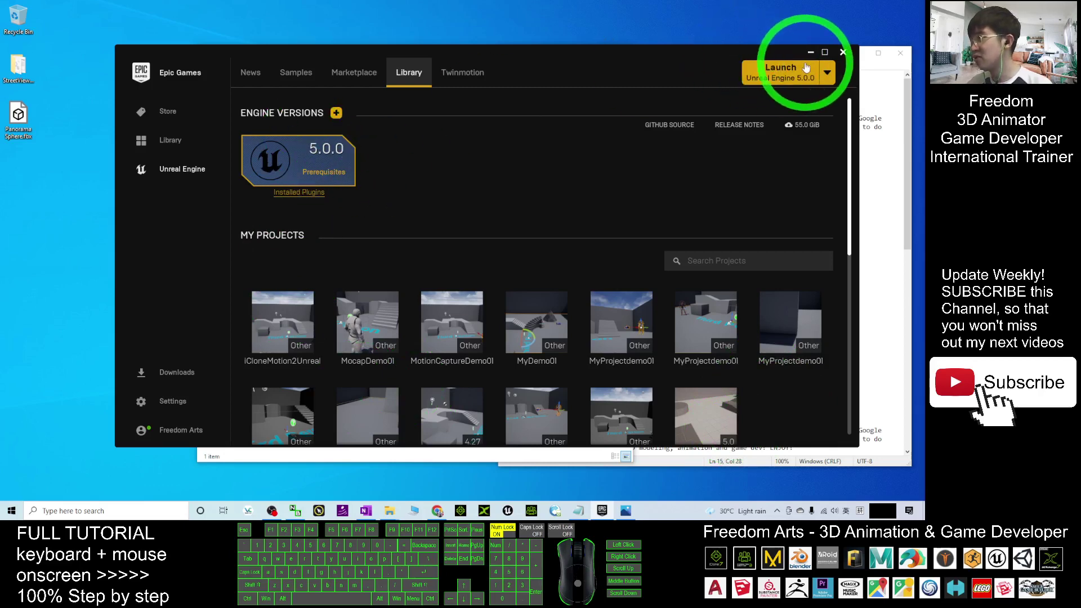
click(810, 53)
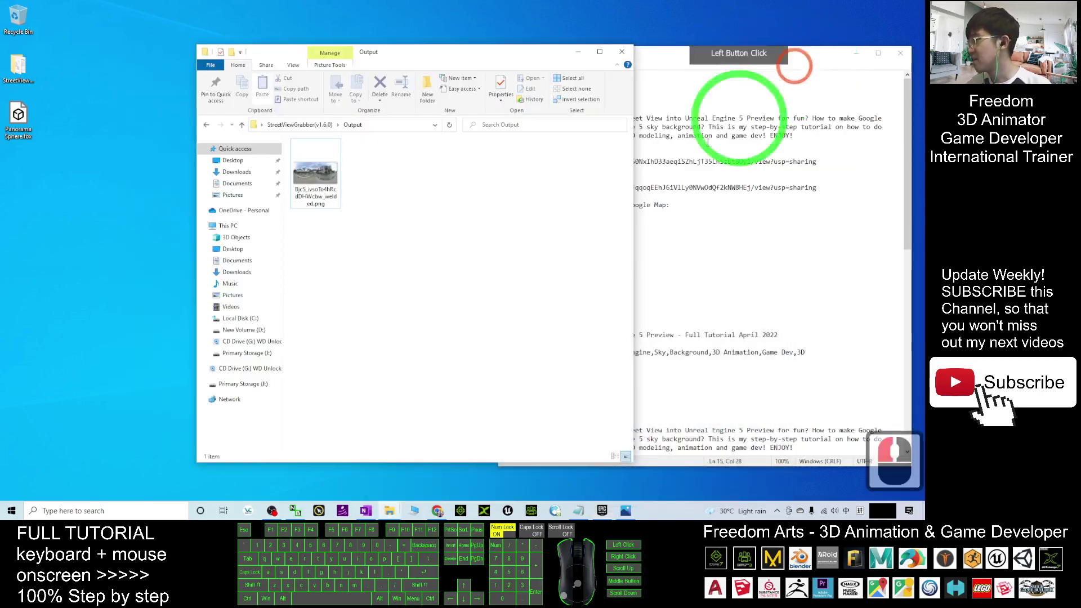
click(514, 294)
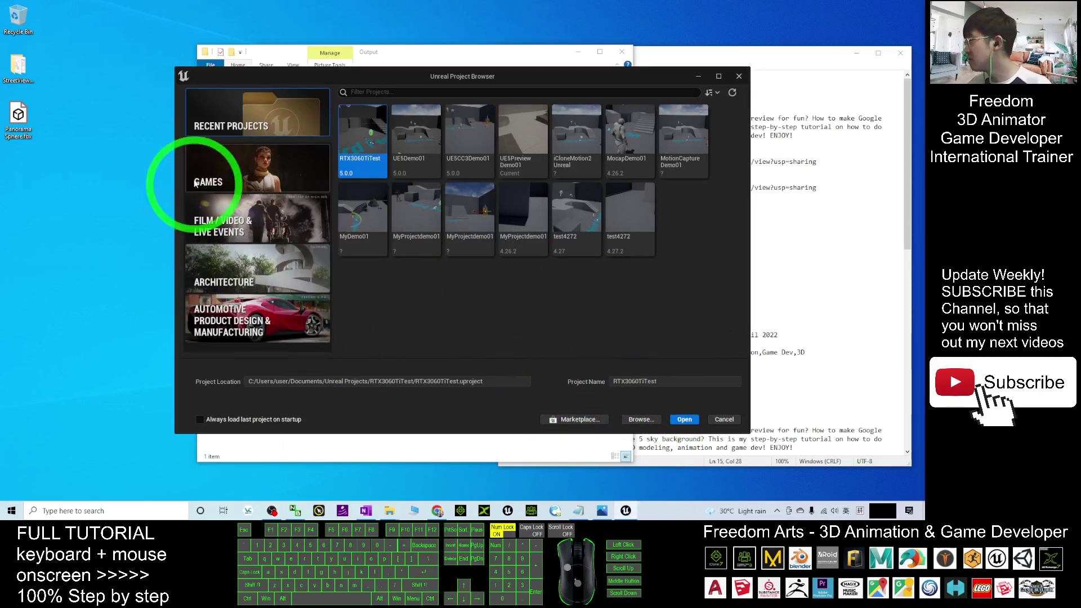
Create a Games project named demo02 from the Third Person template.
click(247, 172)
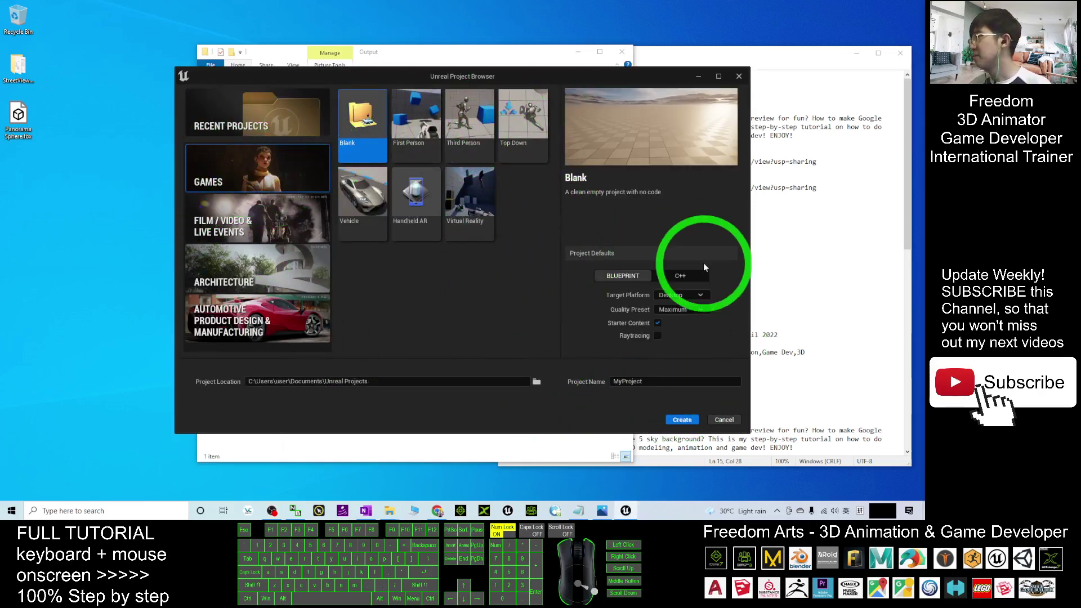
click(463, 121)
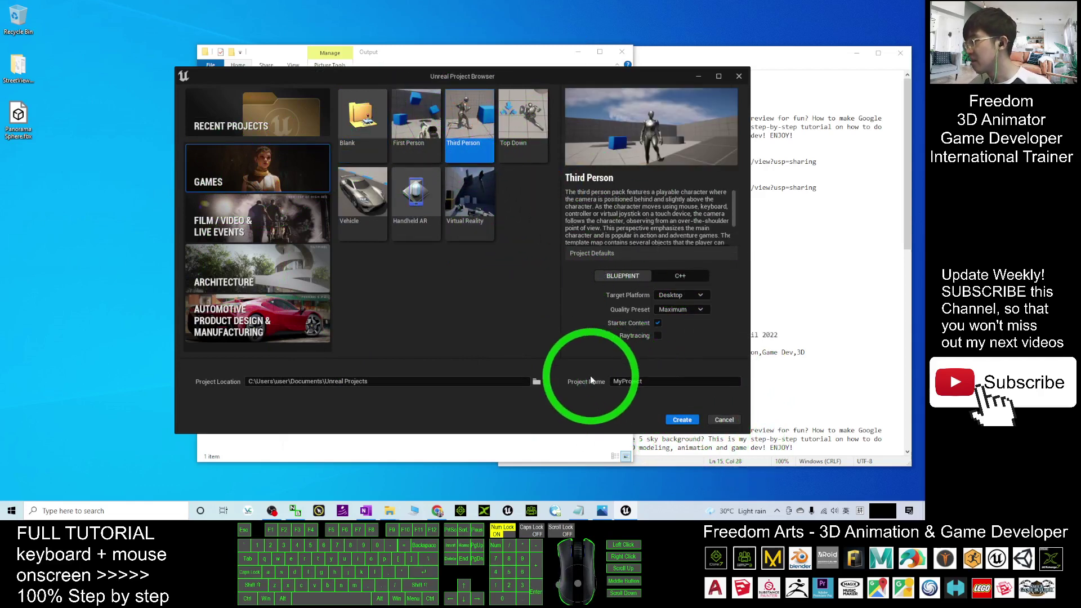
drag(642, 382, 521, 367)
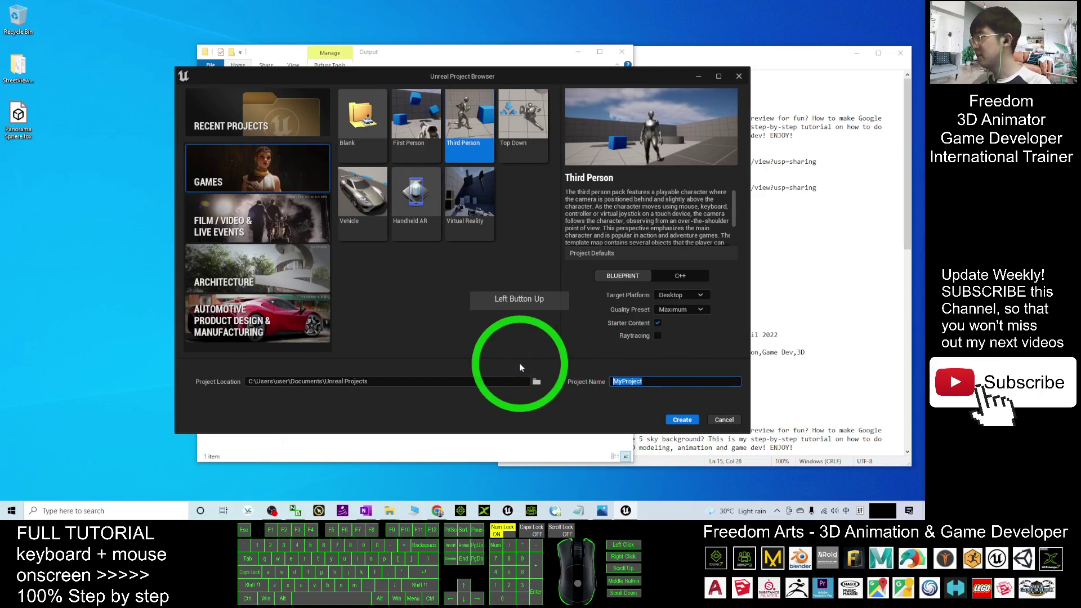
text(demo)
key(BackSpace)
key(BackSpace)
key(BackSpace)
key(BackSpace)
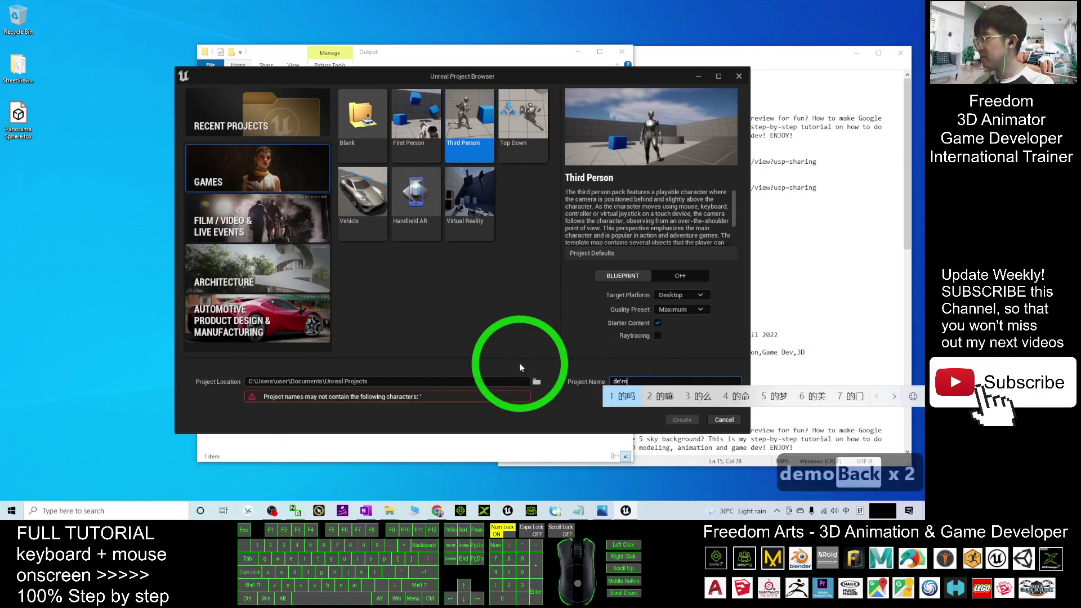
key(shift)
text(demo02)
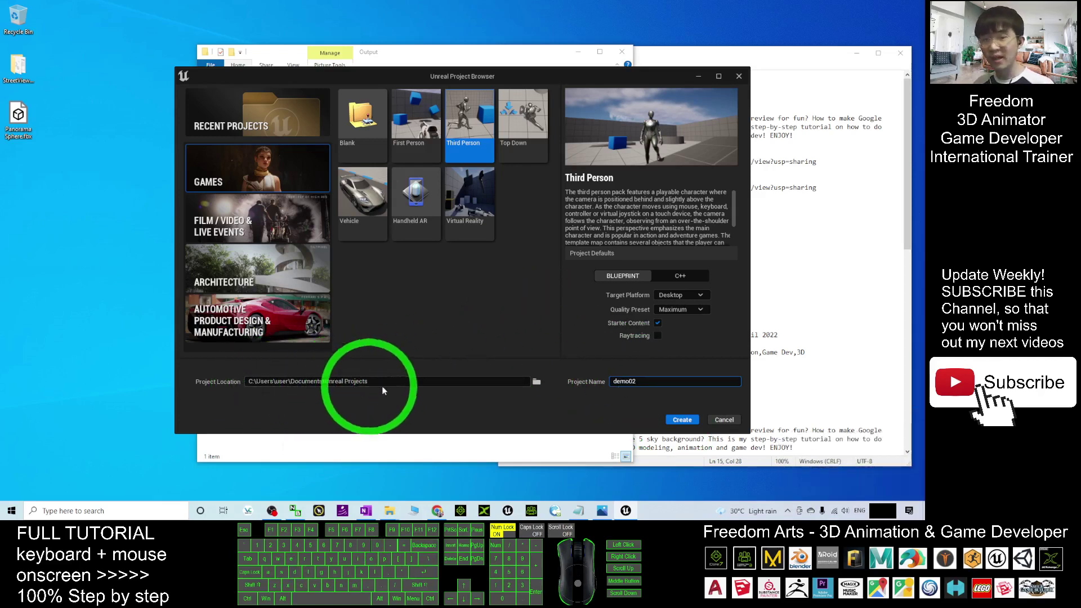
click(683, 420)
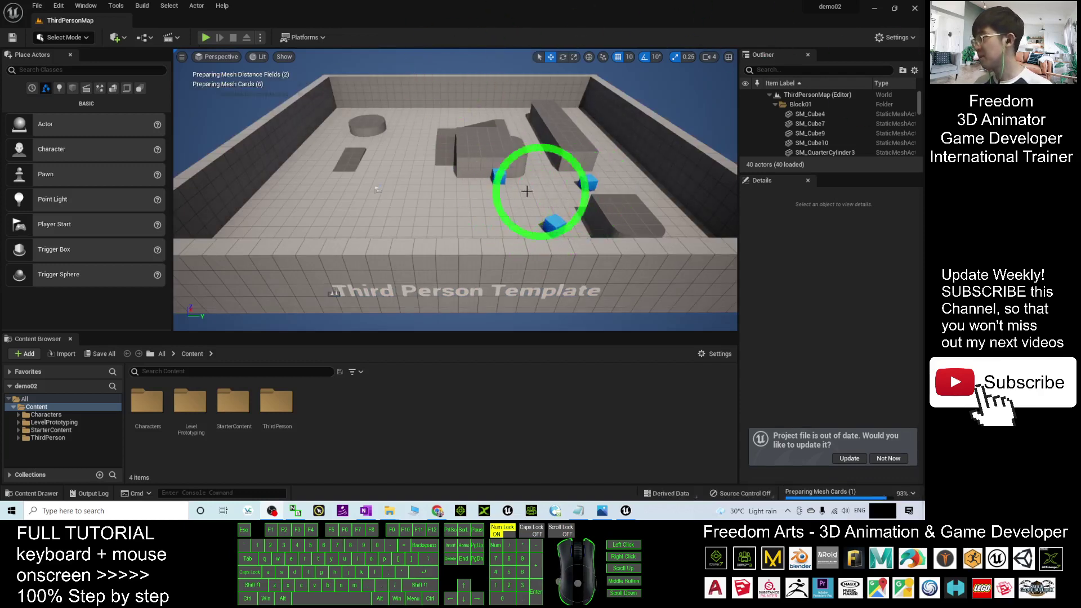
click(397, 212)
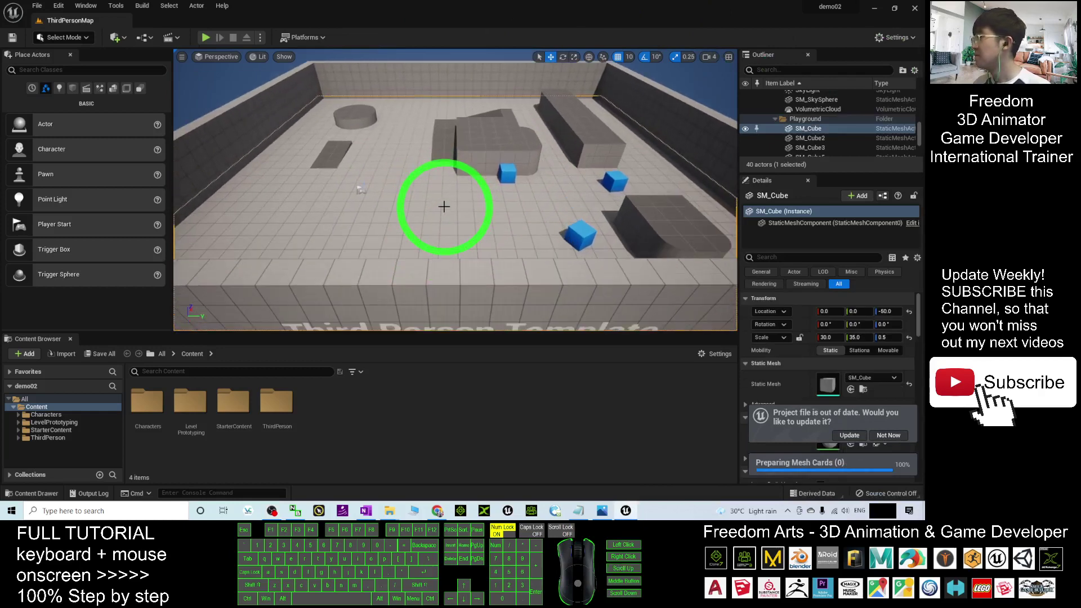
scroll(444, 206, up, 5)
scroll(445, 181, down, 1)
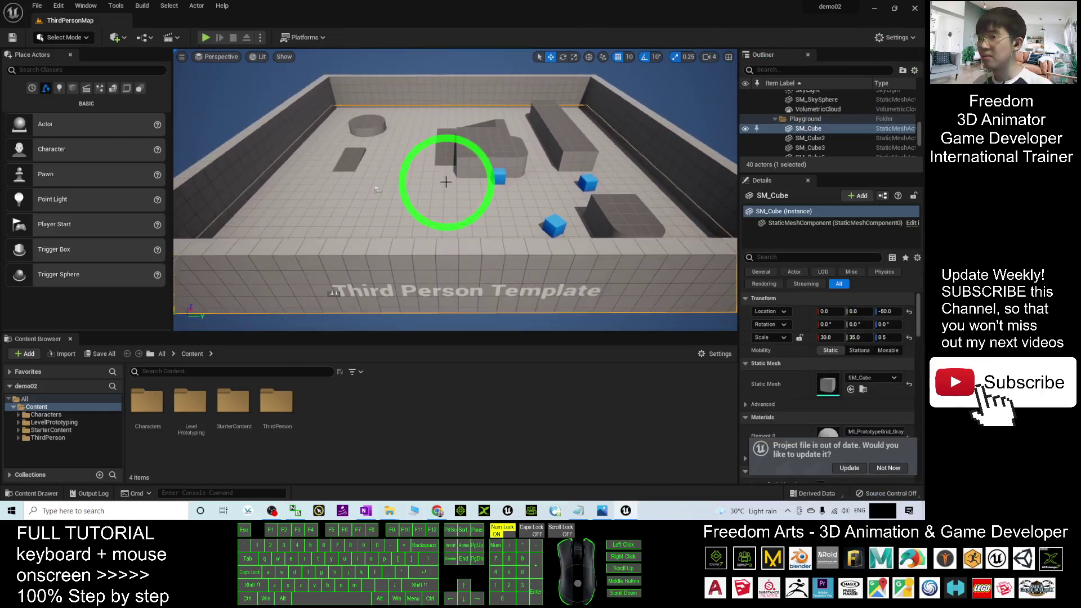
click(377, 190)
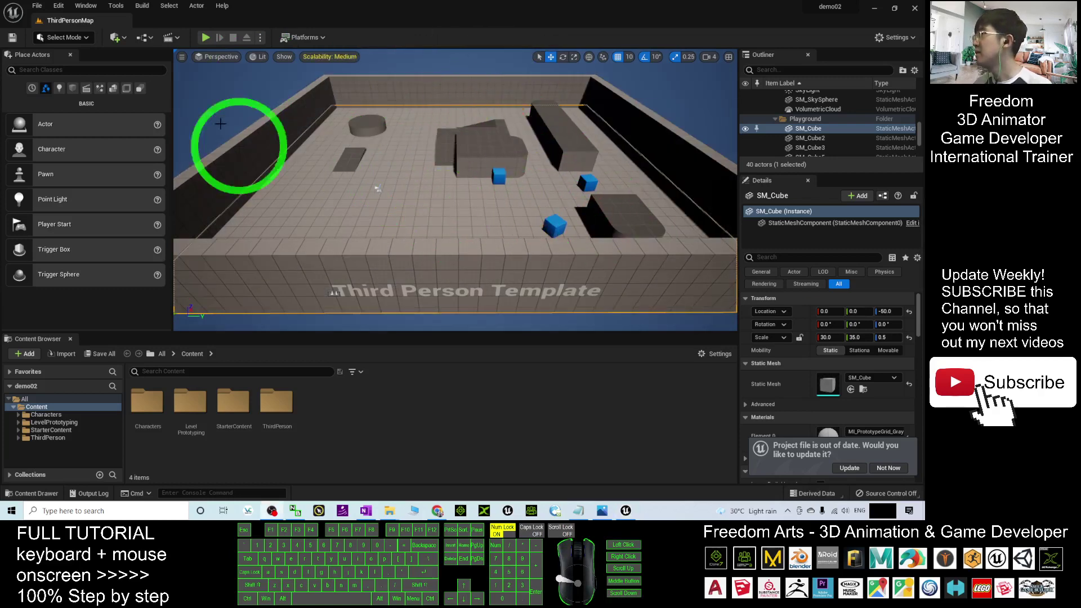
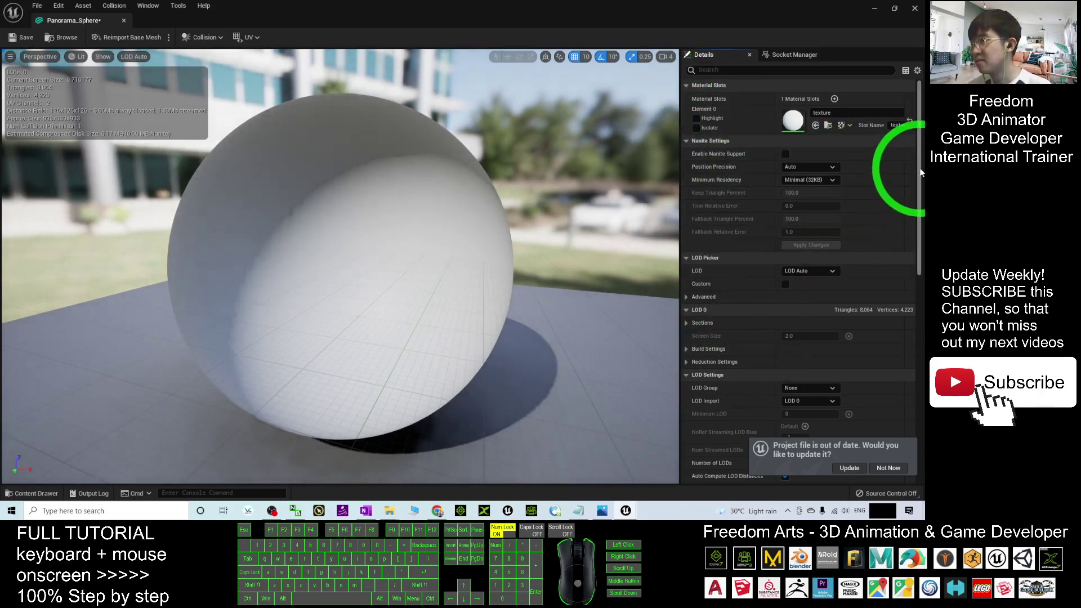
Set the Panorama_Sphere mesh's Collision Complexity to Use Complex Collision As Simple, and save and close the mesh.
drag(921, 172, 920, 316)
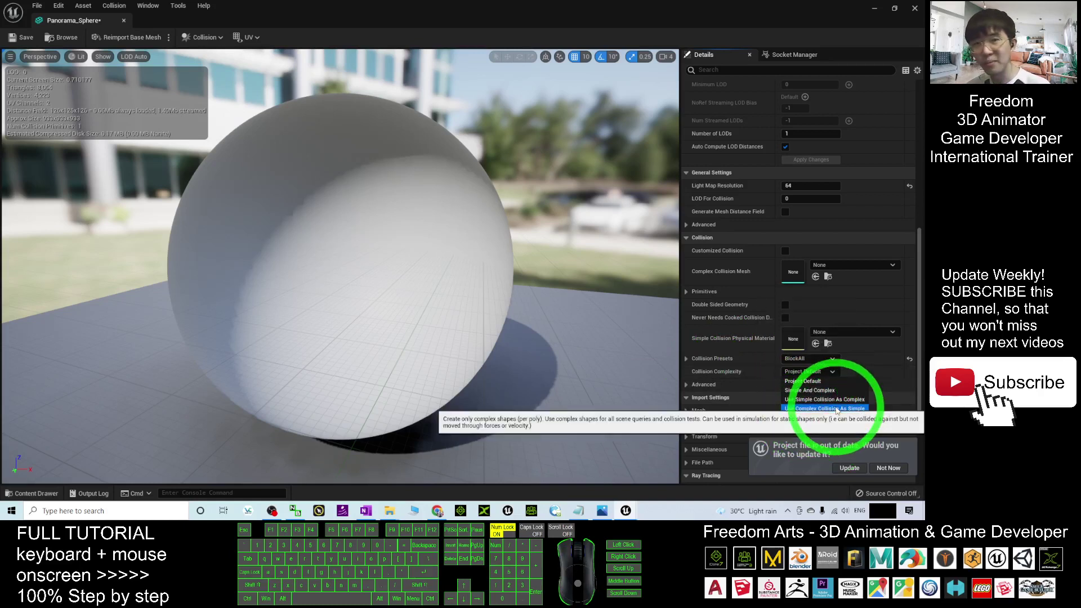
click(837, 409)
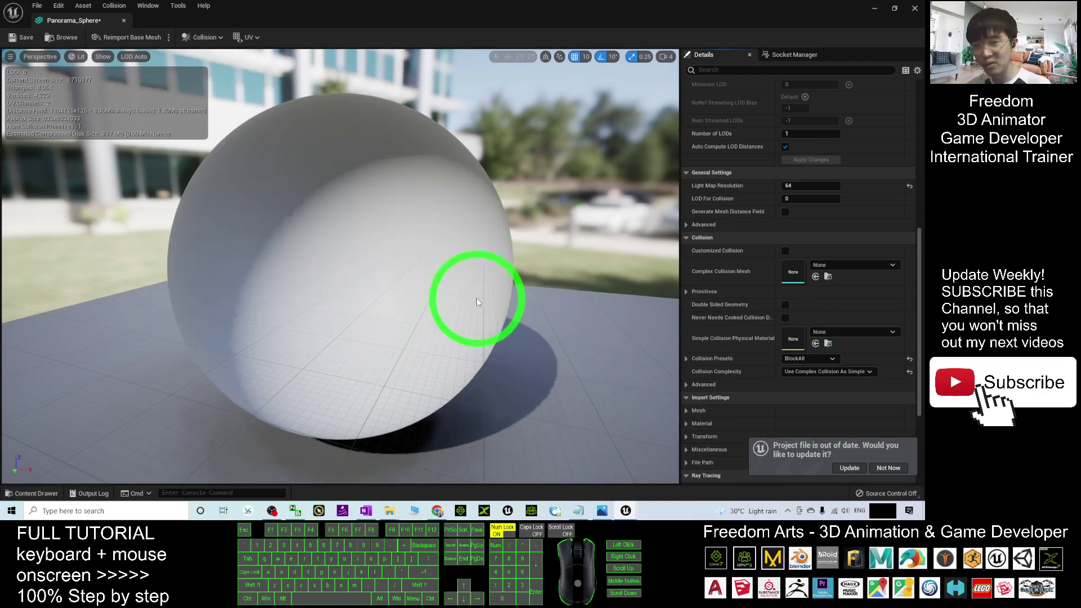
click(800, 358)
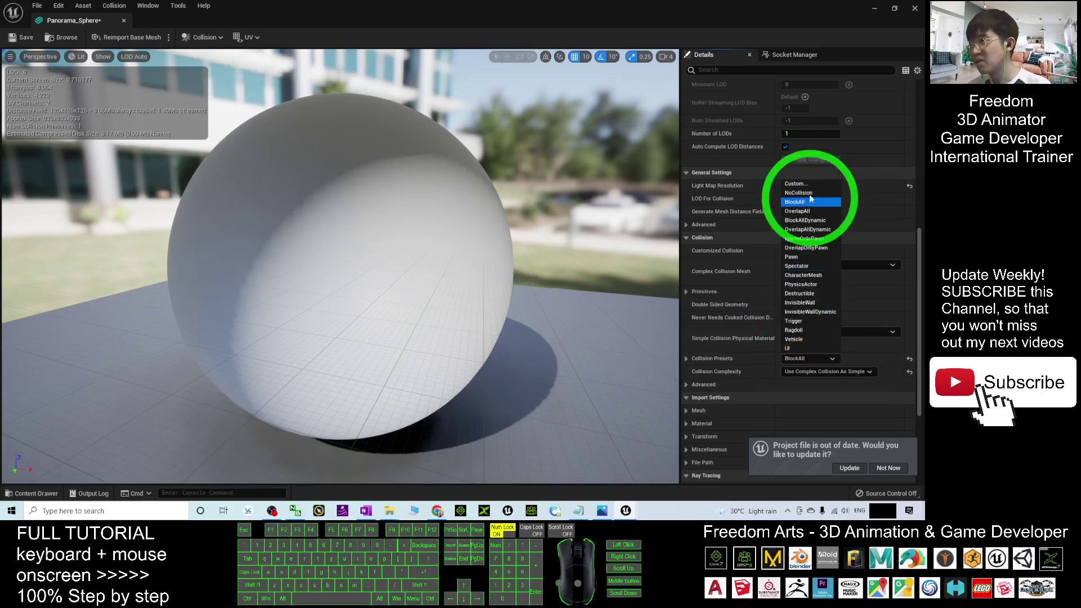
click(623, 353)
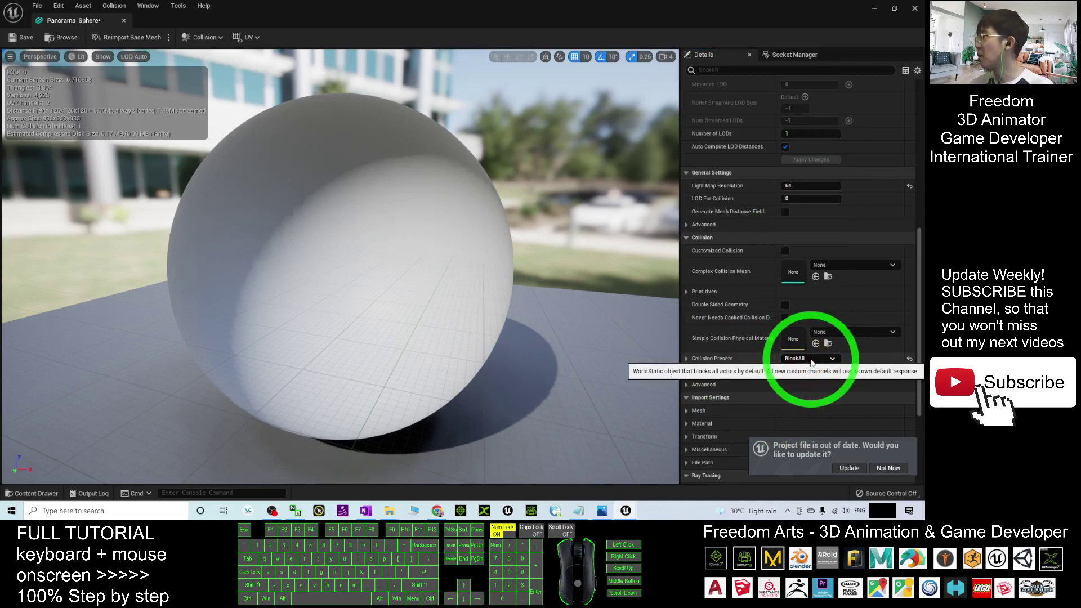
click(28, 41)
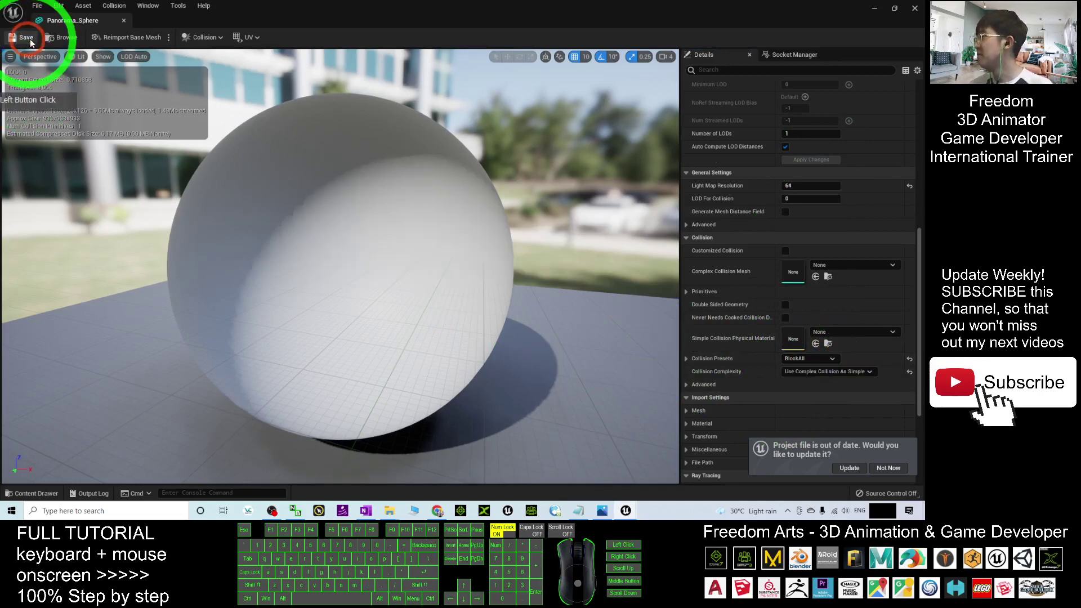
click(913, 7)
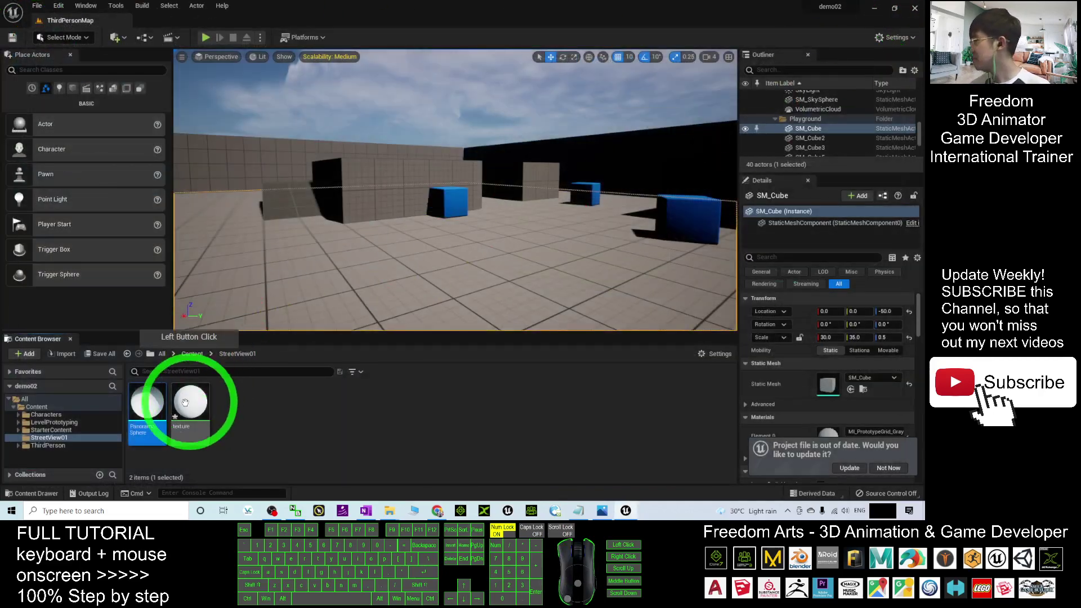
Place the Panorama_Sphere mesh from the StreetView01 folder on the floor of the level.
drag(146, 411, 451, 234)
scroll(406, 212, up, 3)
scroll(472, 218, up, 3)
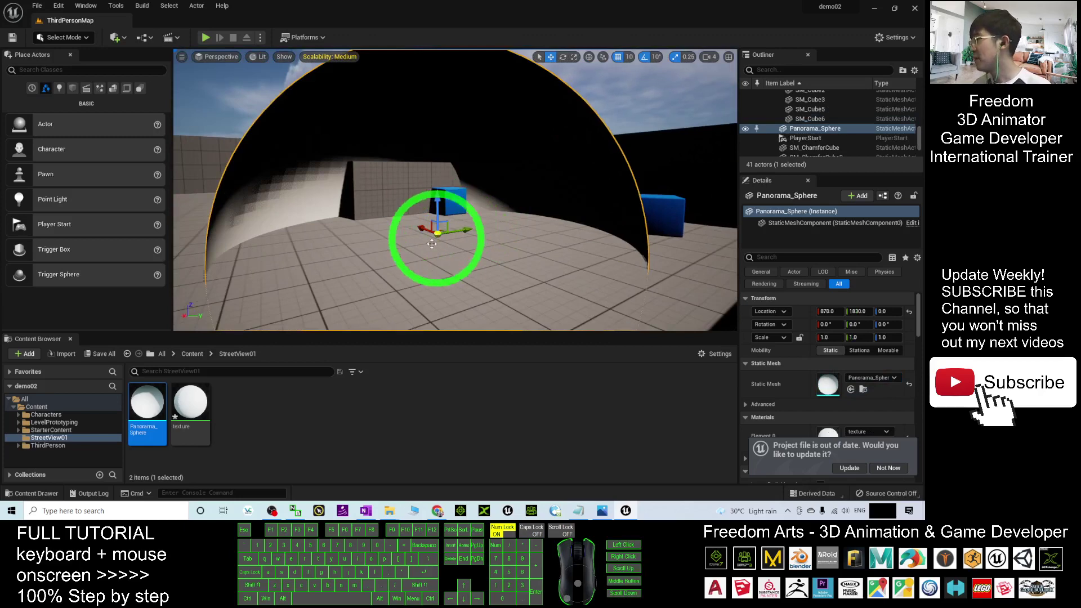
mouse_move(647, 8)
mouse_down()
mouse_move(647, 43)
mouse_move(604, 91)
mouse_move(632, 11)
mouse_up()
Playtest the level, running and jumping the character inside the Panorama_Sphere to check its collision, and stop the session.
click(205, 37)
click(430, 182)
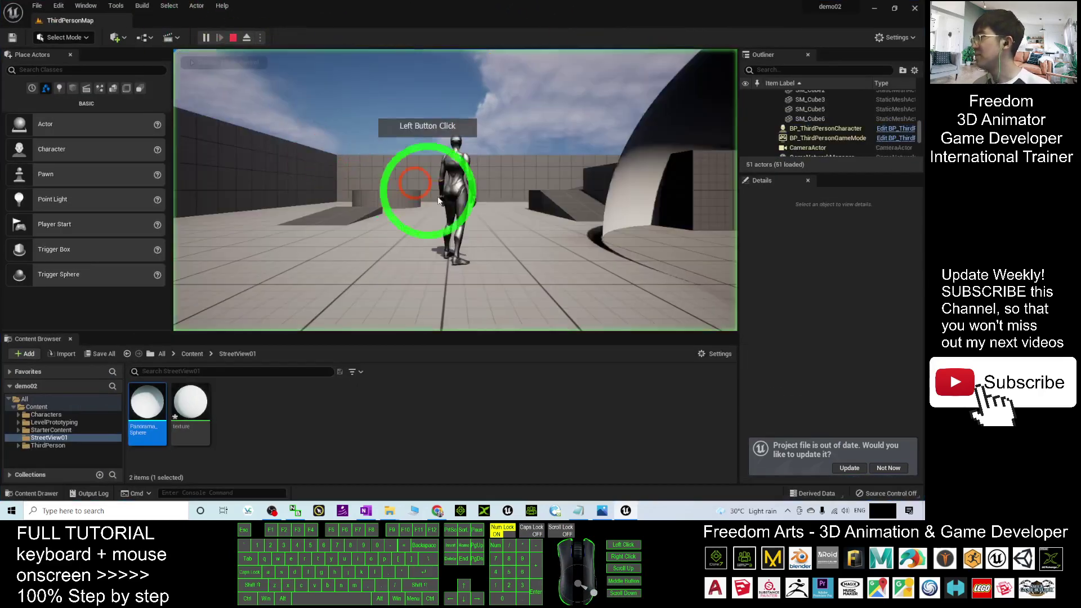
key(w)
drag(591, 278, 717, 284)
key(d)
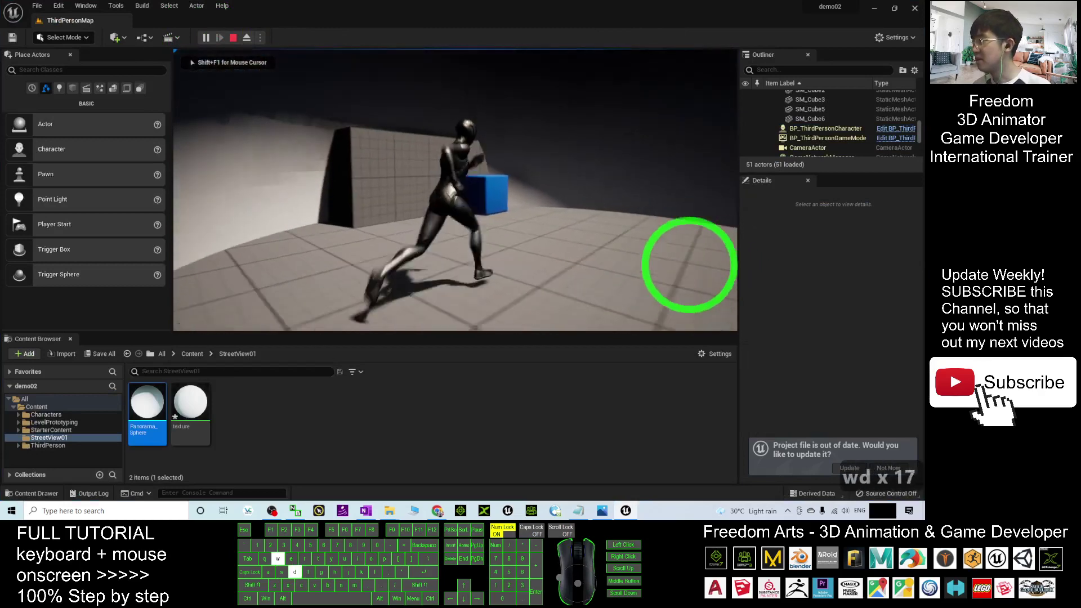
key(a)
key(w)
key(s)
key(d)
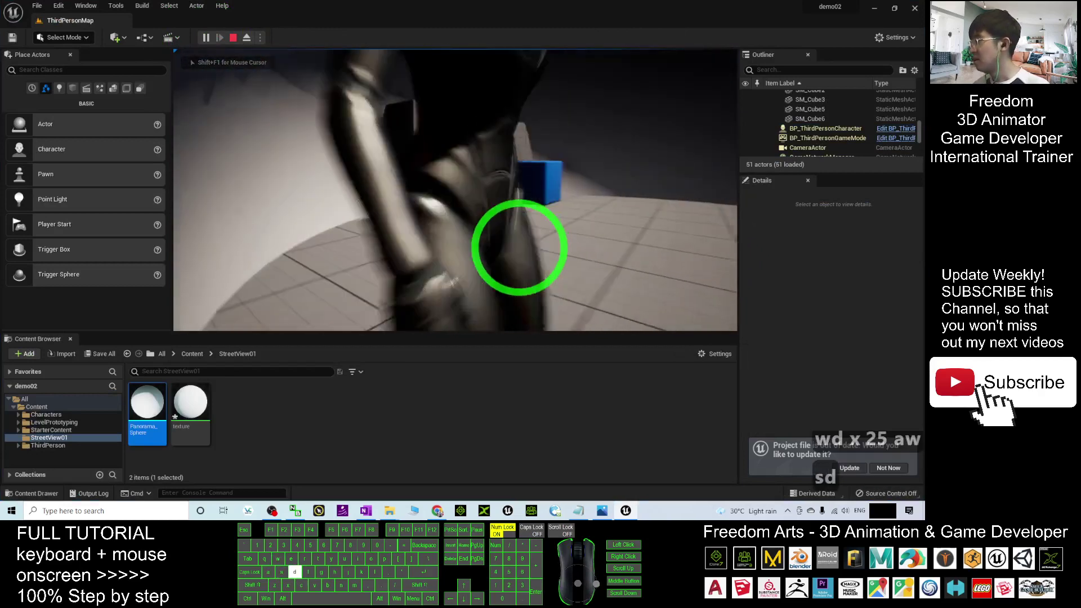
key(w)
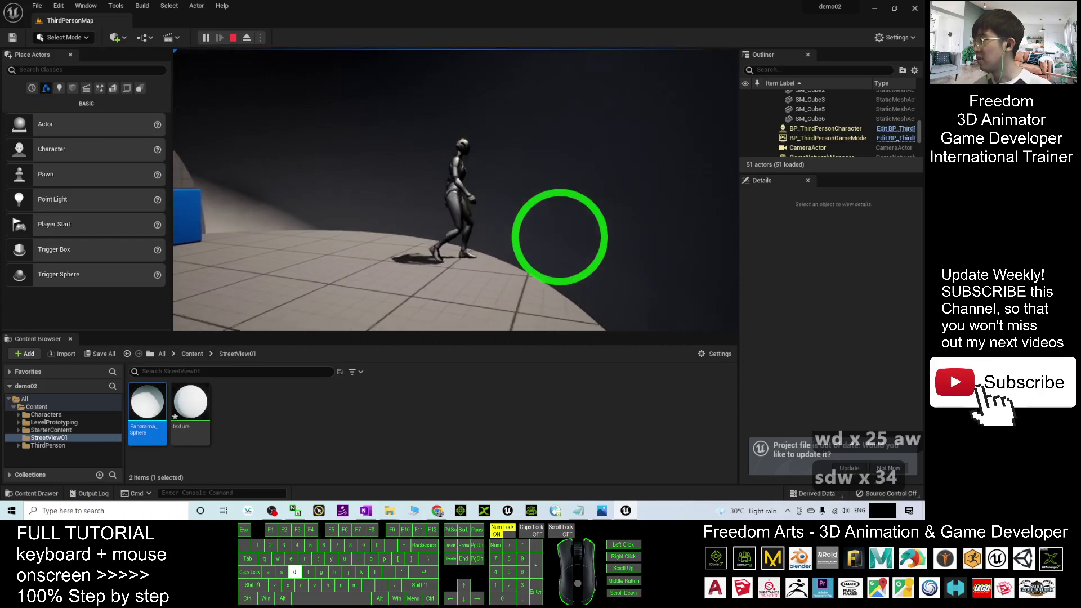
key(s)
key(a)
key(a)
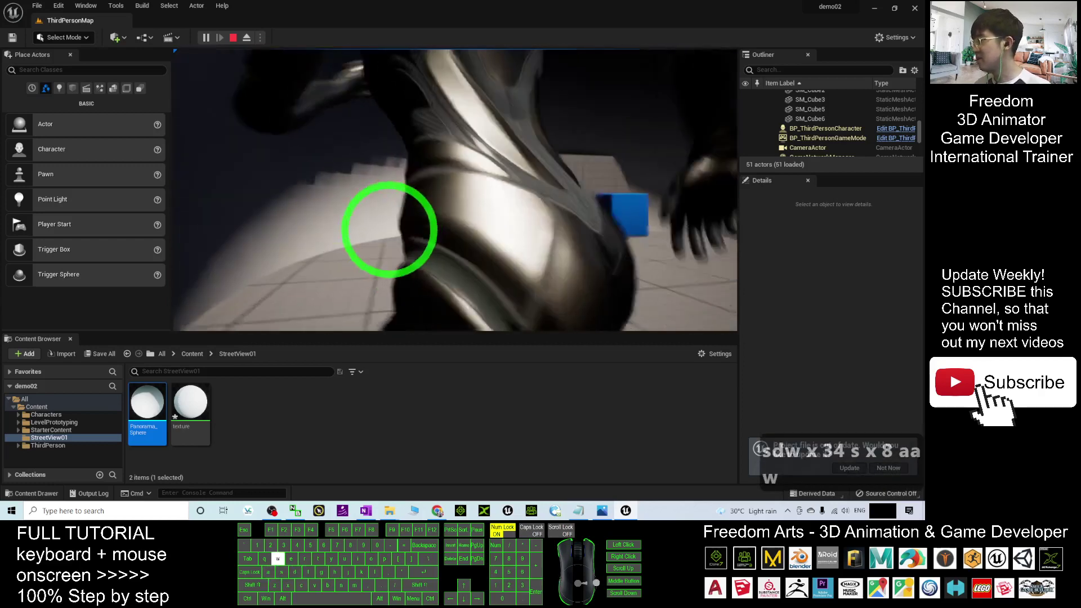
key(w)
key(d)
key(space)
key(space)
key(space)
key(space)
key(space)
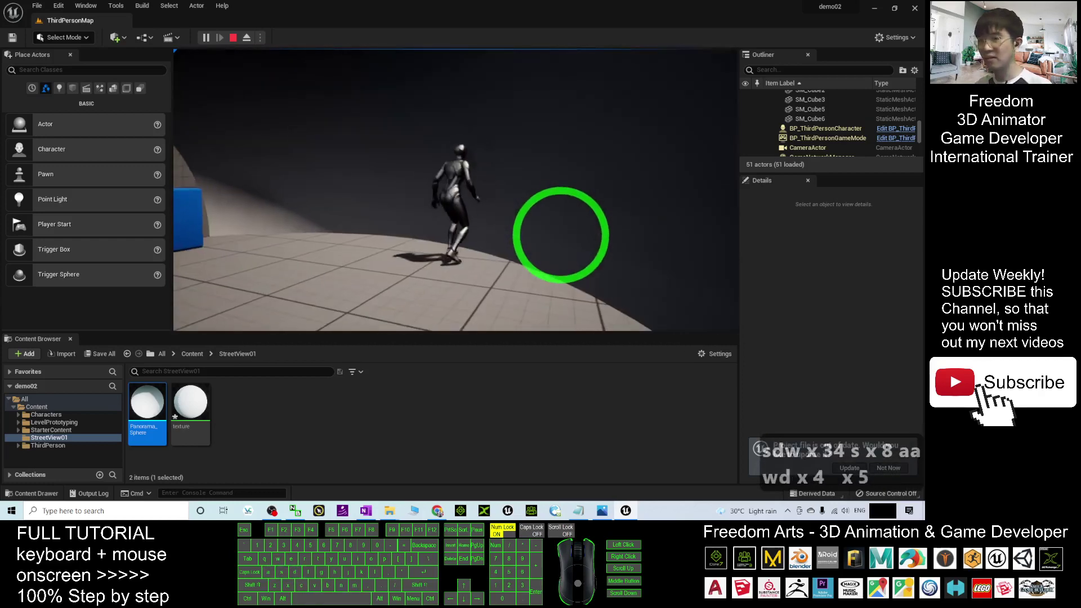
key(s)
key(a)
key(s)
key(Escape)
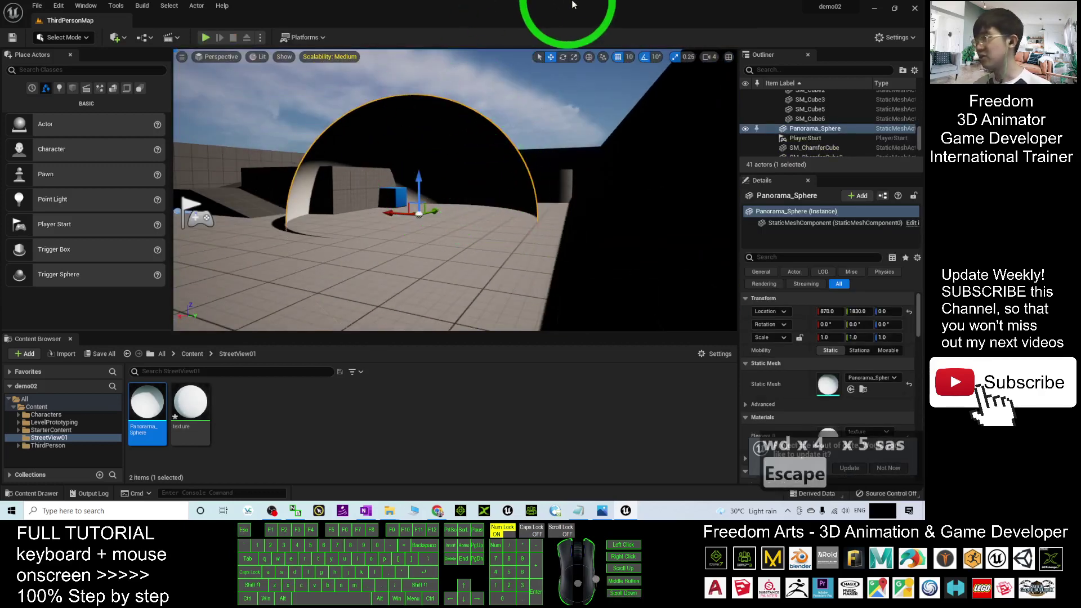
Import the welded panorama PNG from the StreetViewGrabber Output folder into the project's StreetView01 folder and restore the maximized editor window.
drag(572, 5, 601, 89)
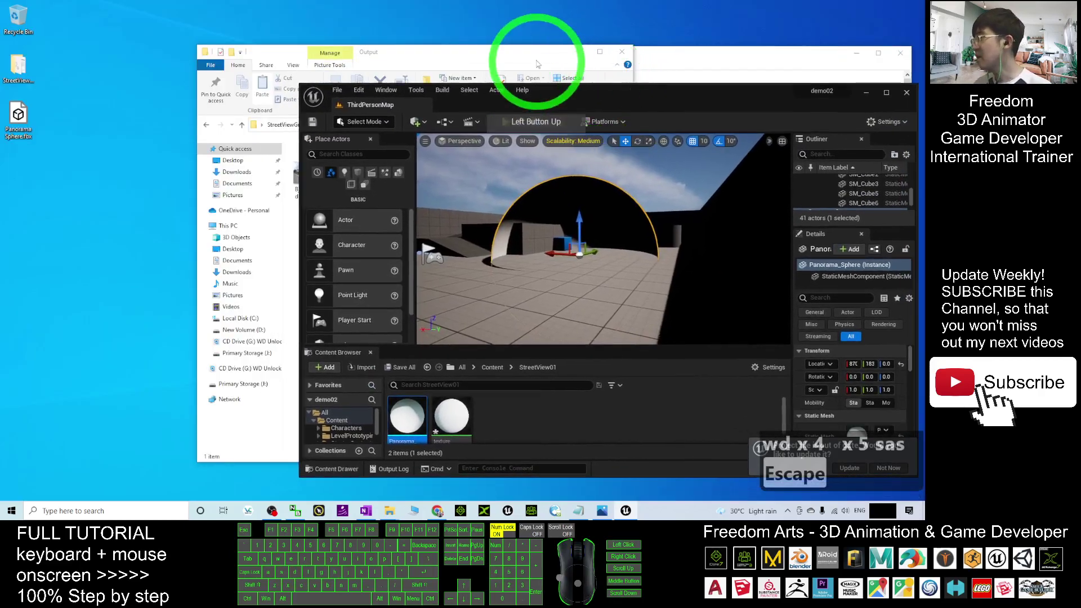
click(391, 48)
drag(392, 48, 374, 53)
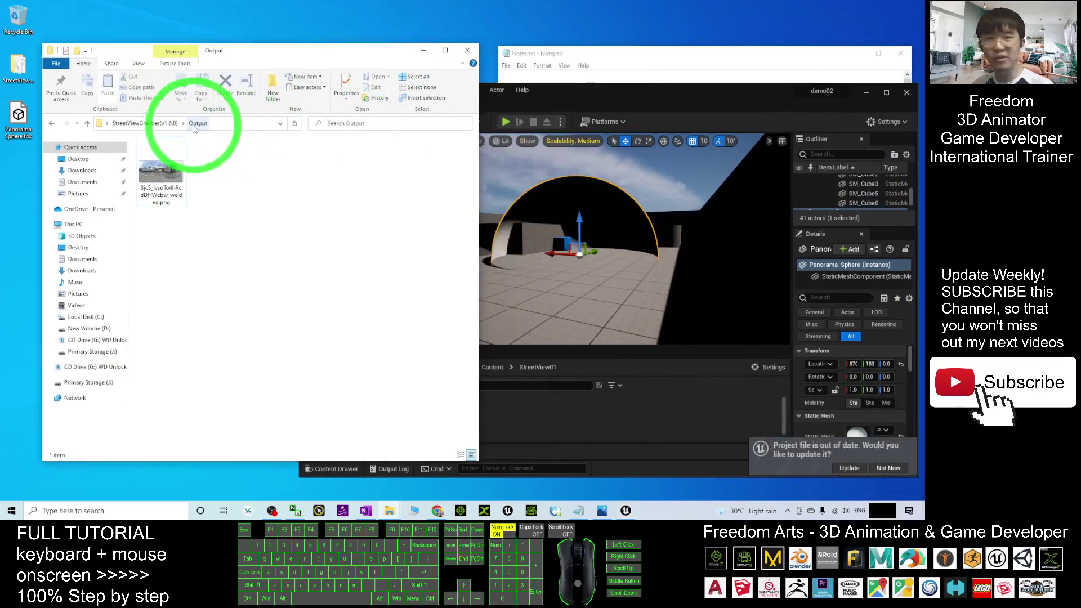
click(183, 179)
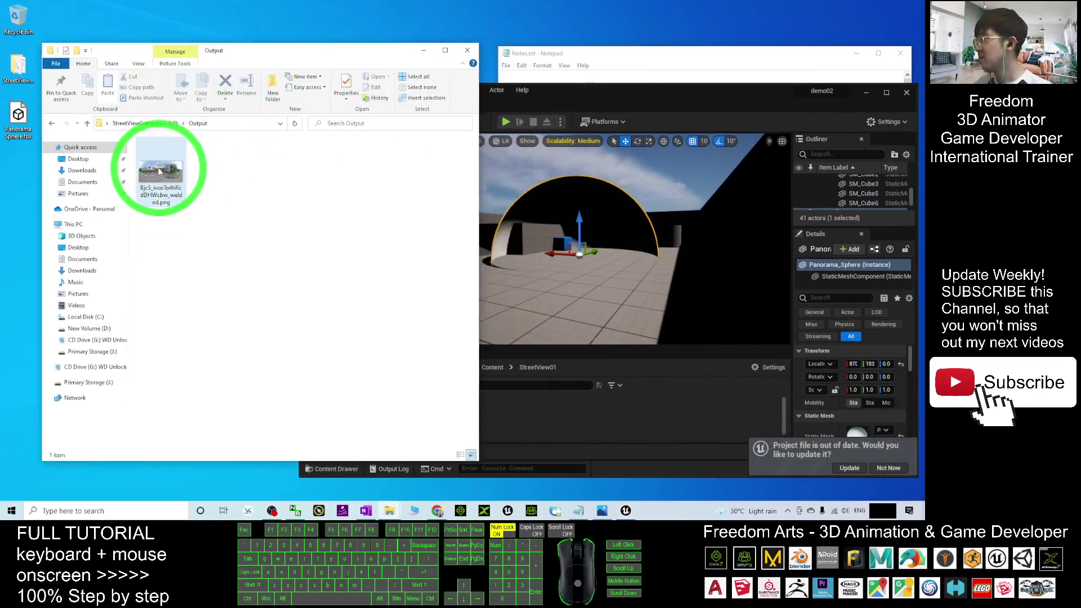
drag(339, 50, 278, 112)
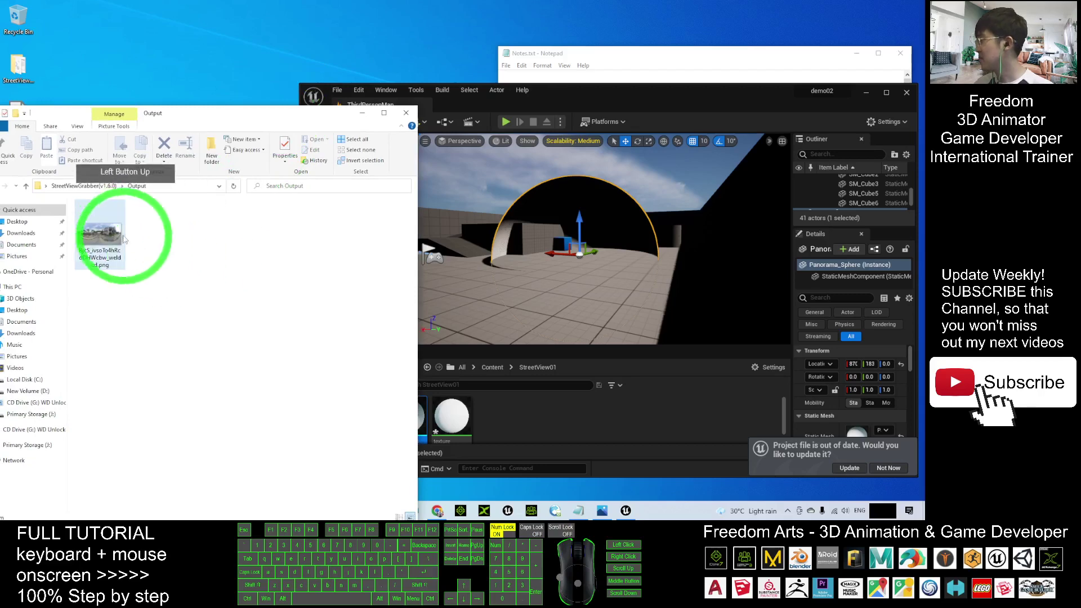
drag(124, 240, 525, 428)
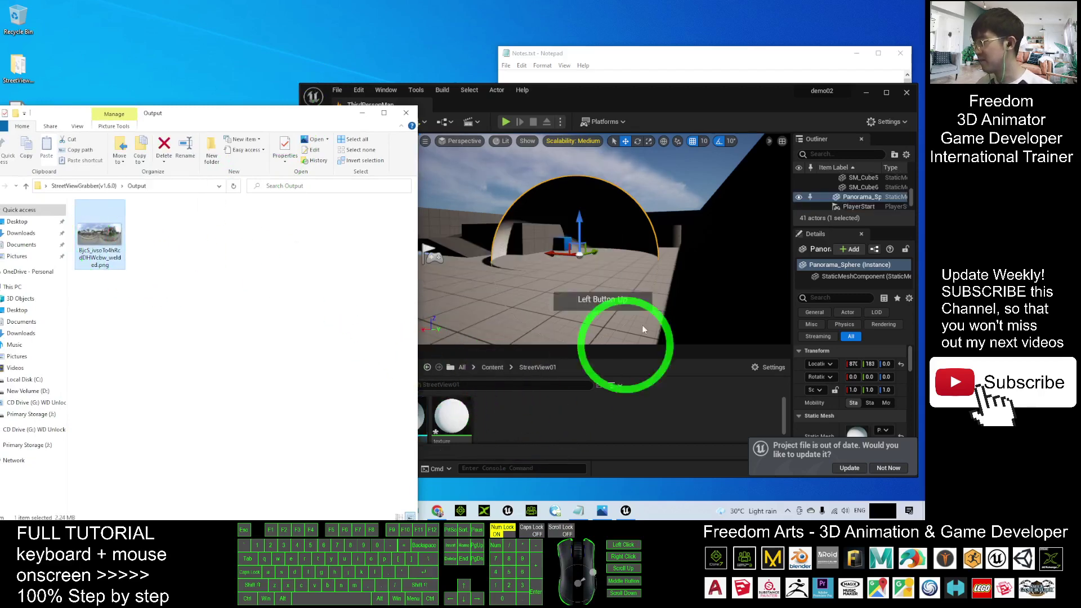
drag(695, 92, 699, 2)
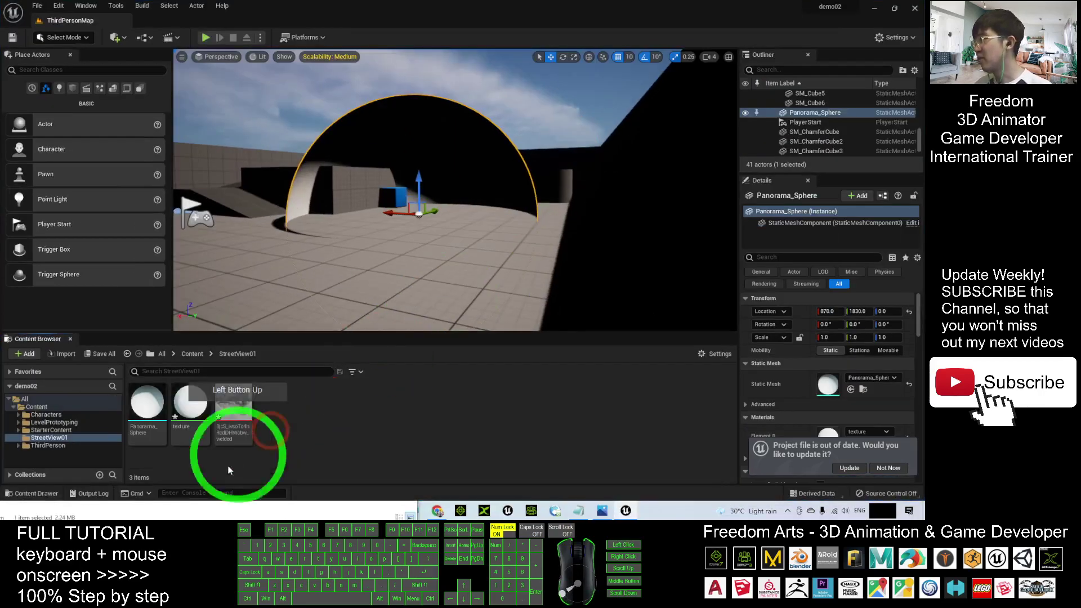
Apply the imported panorama texture to the Panorama_Sphere and move the sphere along Y to about 1590.
mouse_move(229, 401)
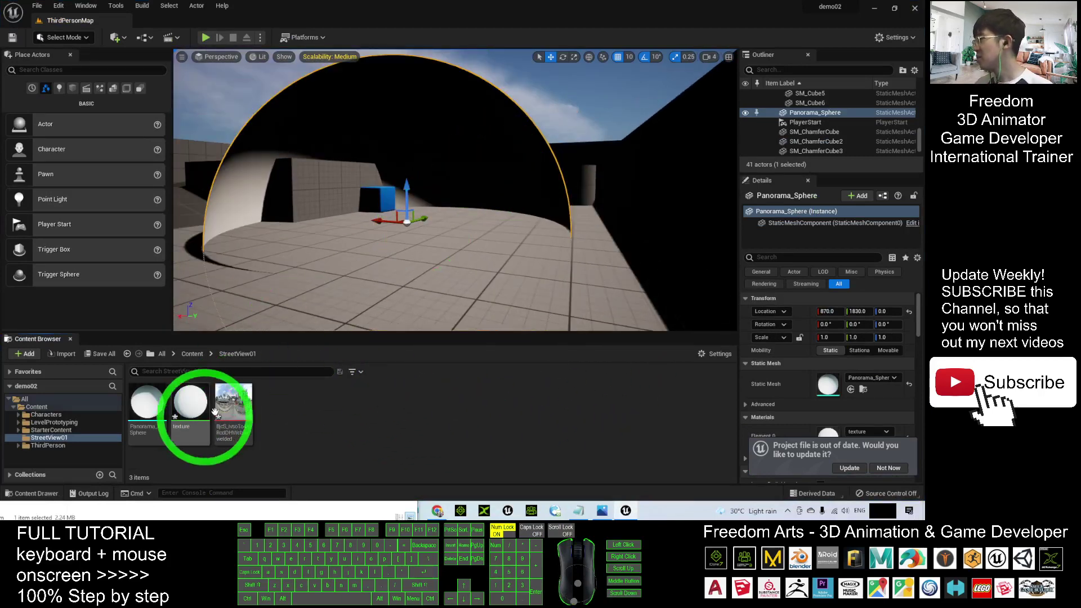
drag(228, 406, 439, 108)
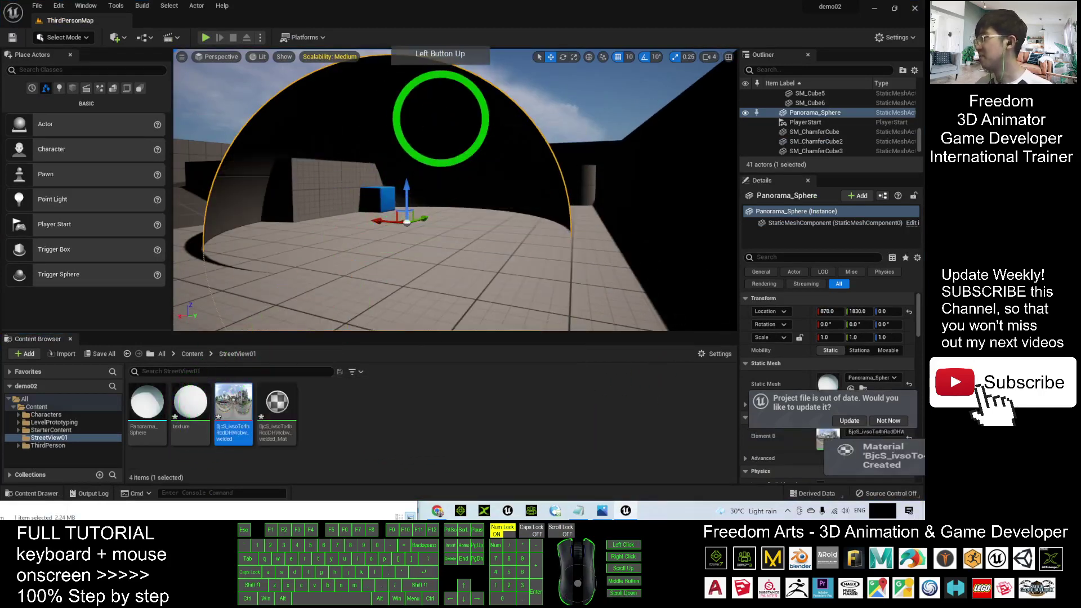
click(379, 205)
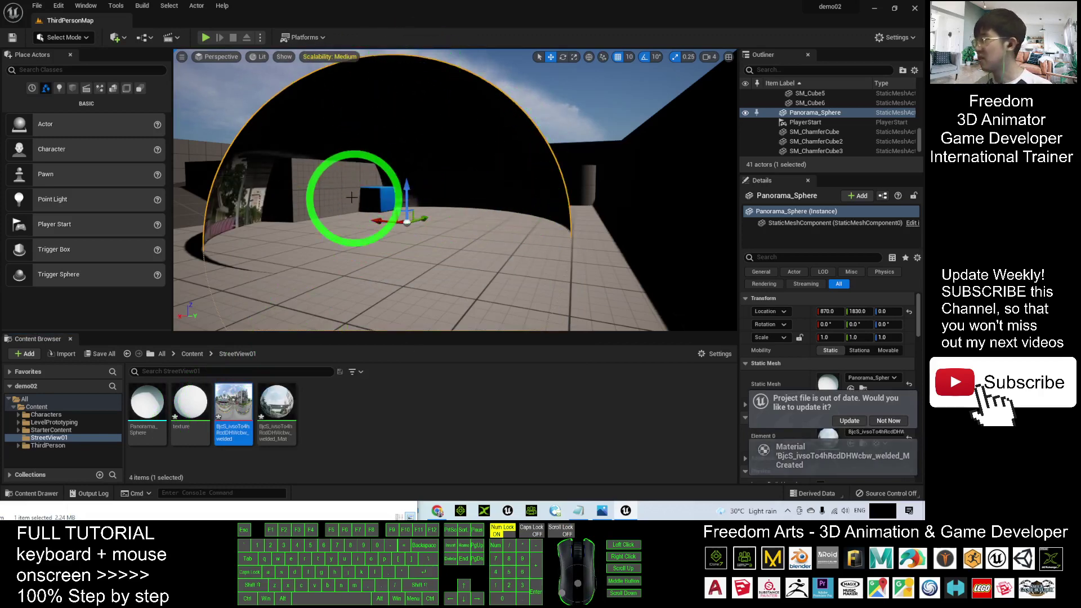
scroll(502, 221, down, 4)
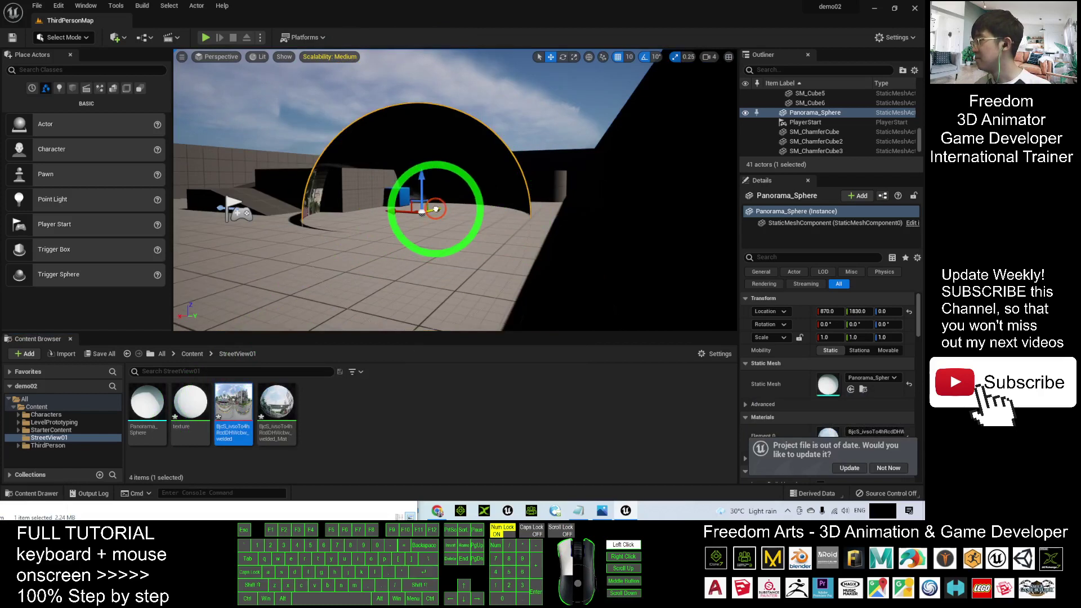
drag(432, 212, 409, 228)
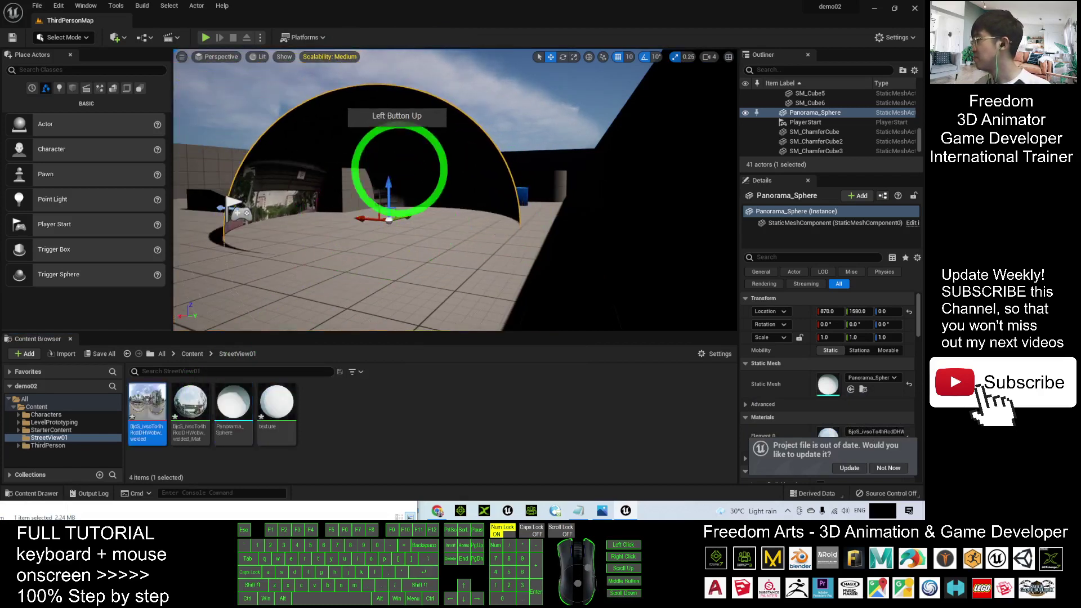
Playtest the level, running the character into the textured sphere to inspect the panorama, and stop the session.
click(205, 37)
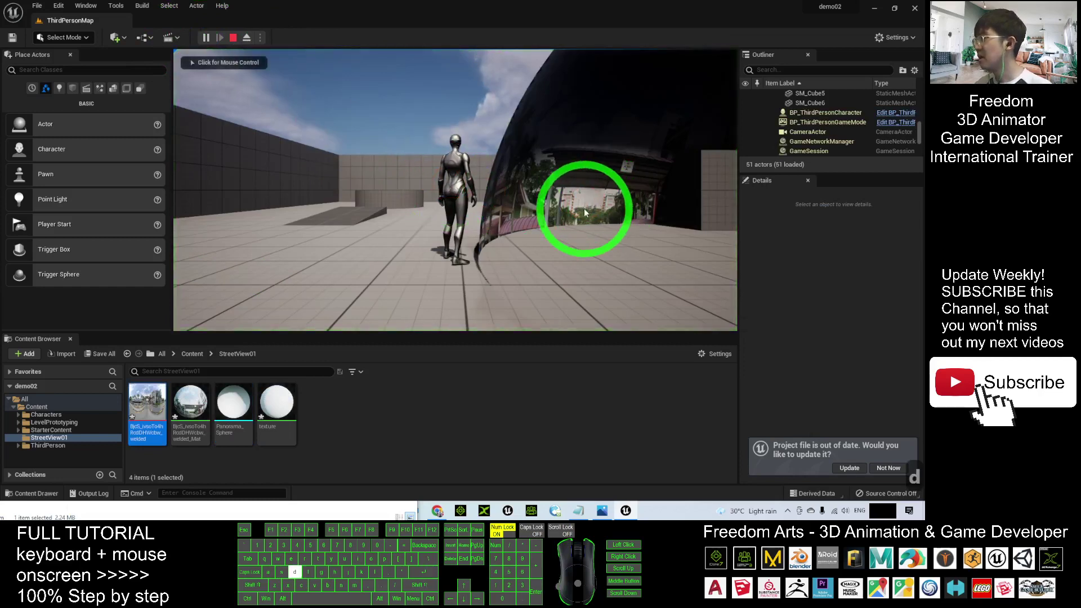
click(527, 216)
key(w)
key(d)
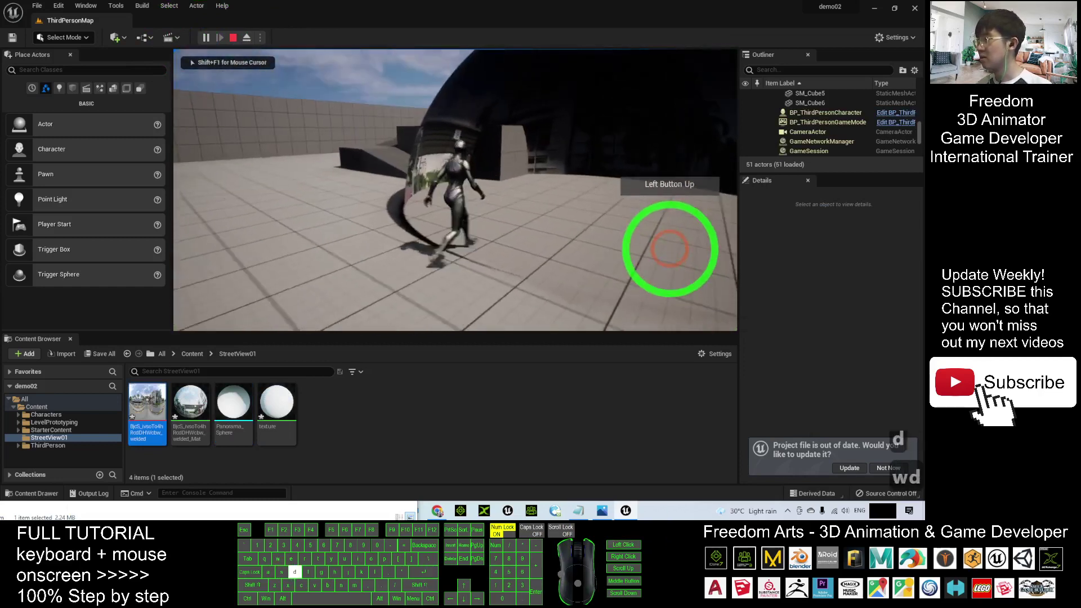
key(w)
key(w)
key(a)
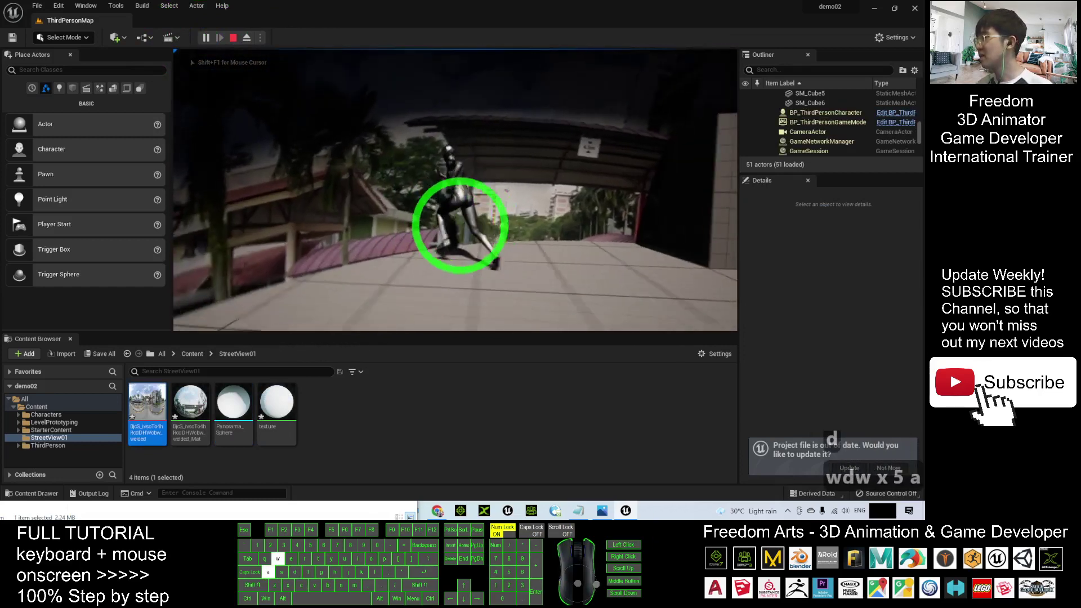
key(s)
key(d)
key(d)
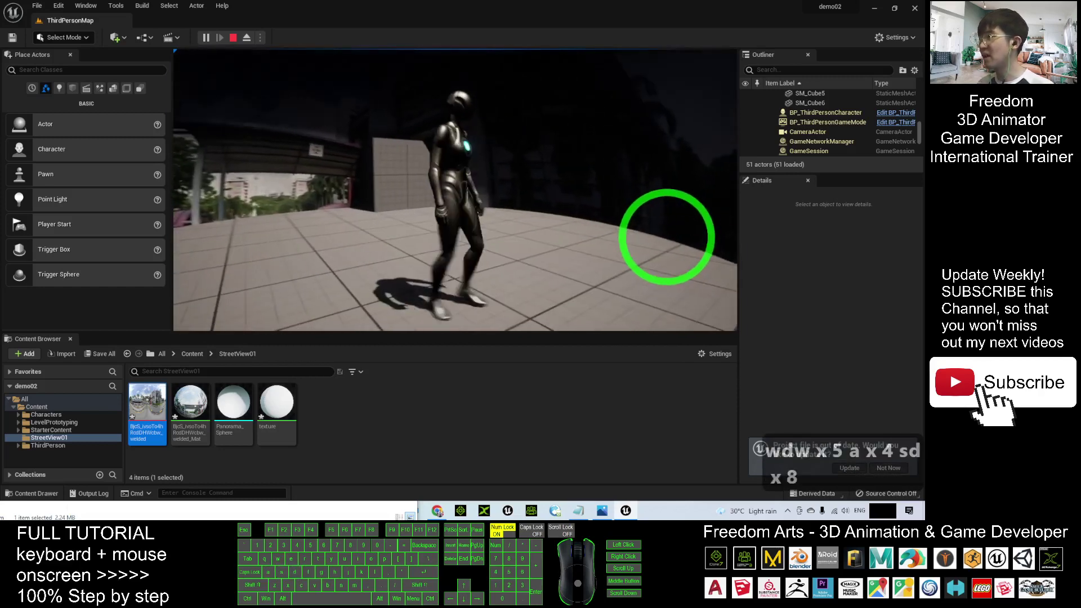
key(Escape)
Place two point lights inside the Panorama_Sphere to light up its panorama texture.
scroll(485, 196, up, 5)
scroll(466, 194, down, 10)
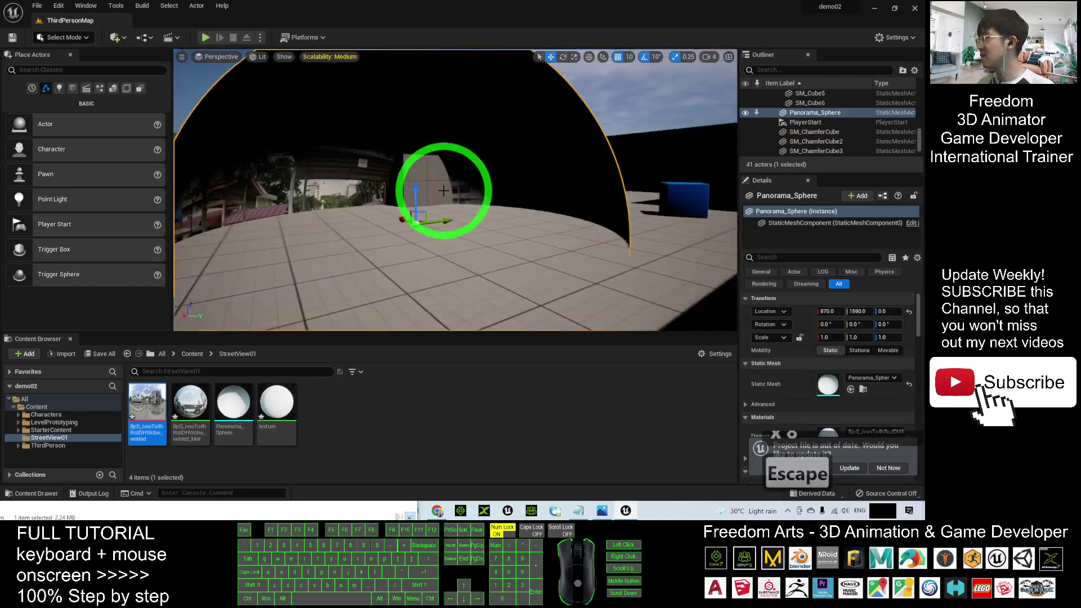
scroll(450, 219, down, 3)
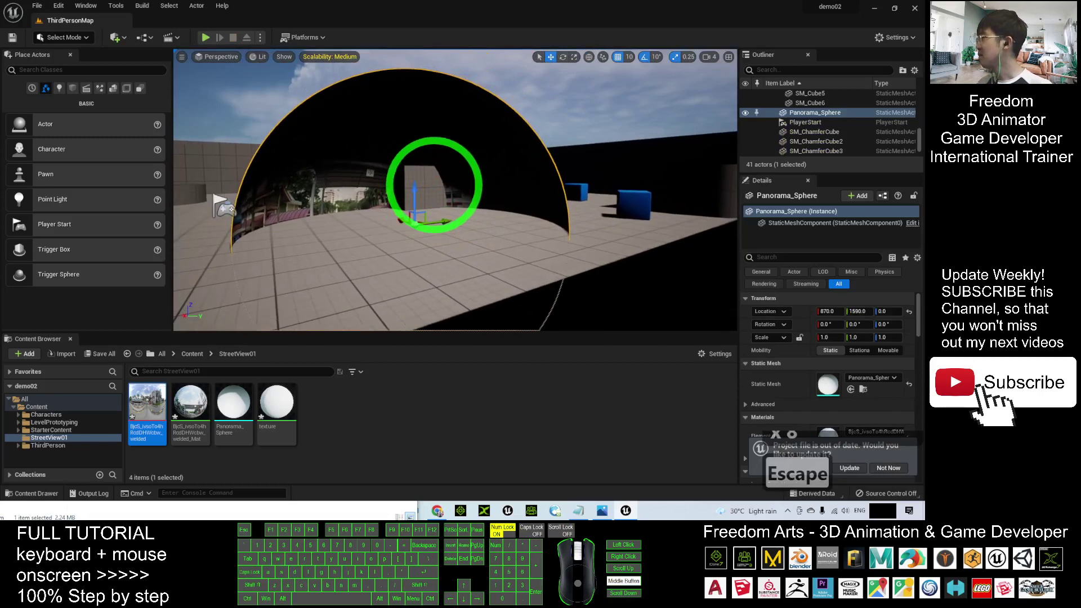
click(88, 199)
drag(456, 199, 465, 203)
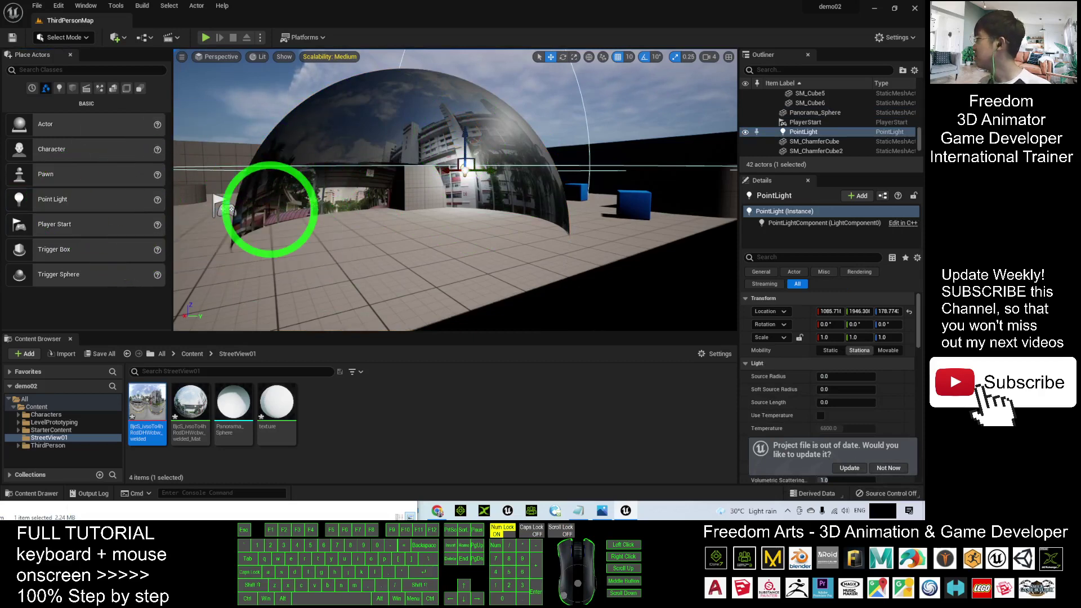
drag(53, 201, 359, 184)
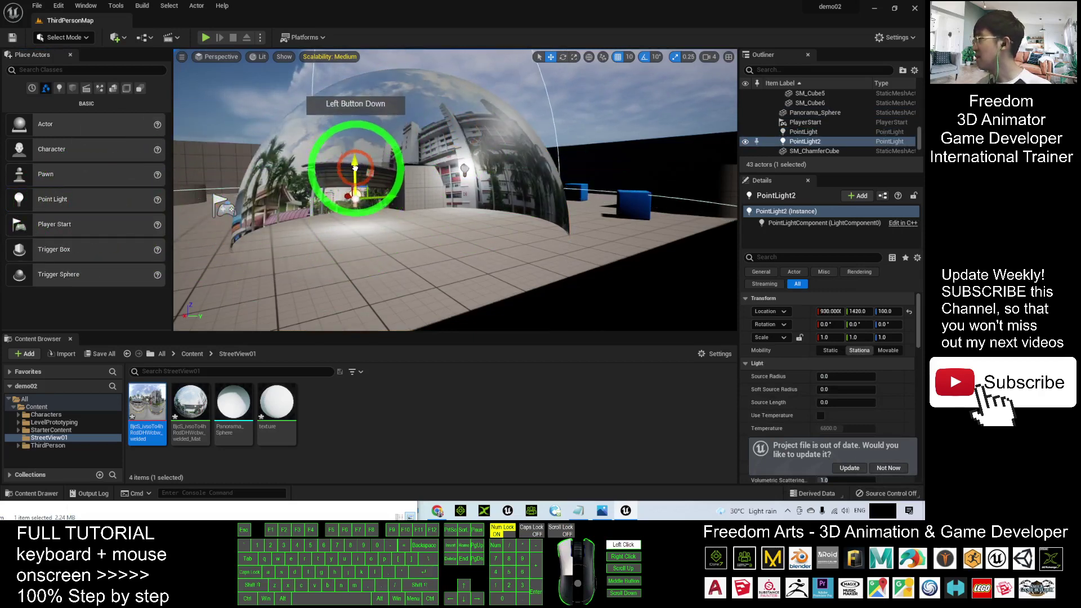
Move the first point light beside the second one near the sphere's floor, to about X 856, Y 1486, Z 29.
click(460, 169)
drag(464, 133, 373, 218)
scroll(434, 224, down, 5)
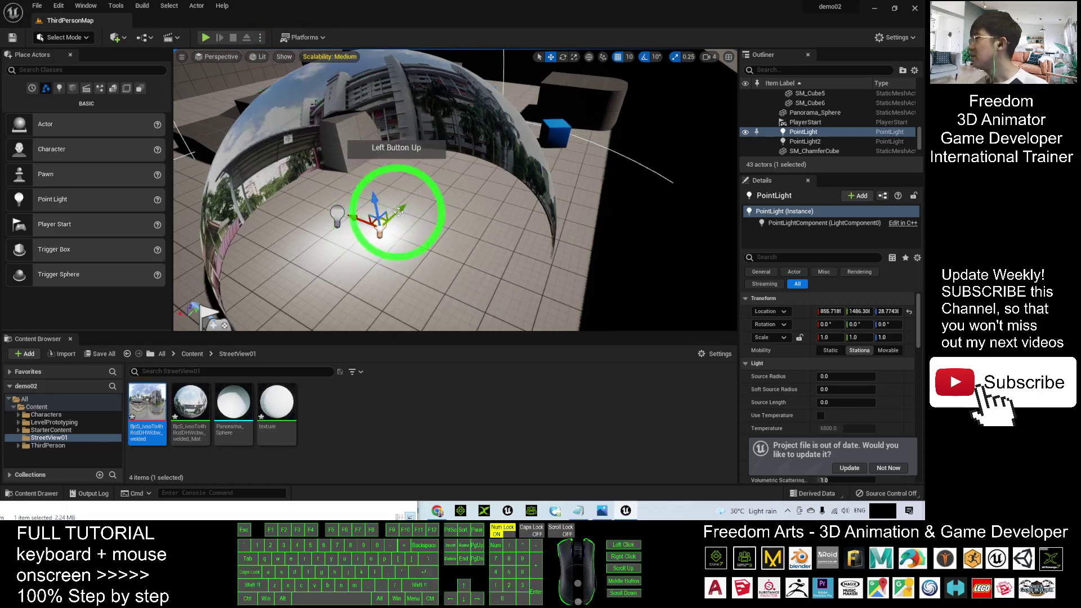
scroll(406, 212, down, 3)
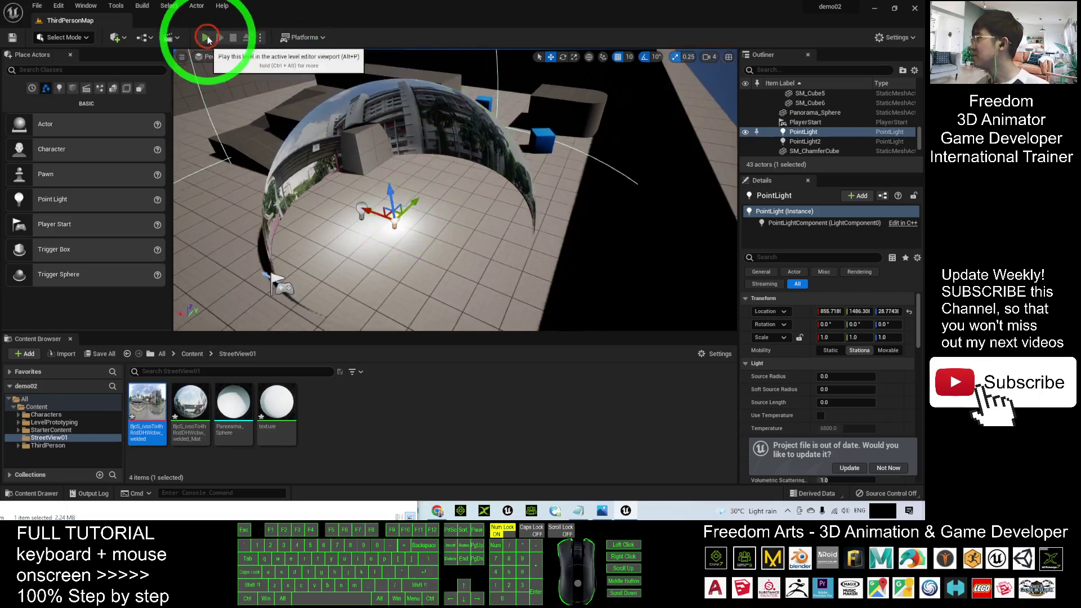
Playtest the level, running the character around inside the lit sphere to inspect the panorama and shadows, and stop the session.
click(206, 38)
key(w)
key(d)
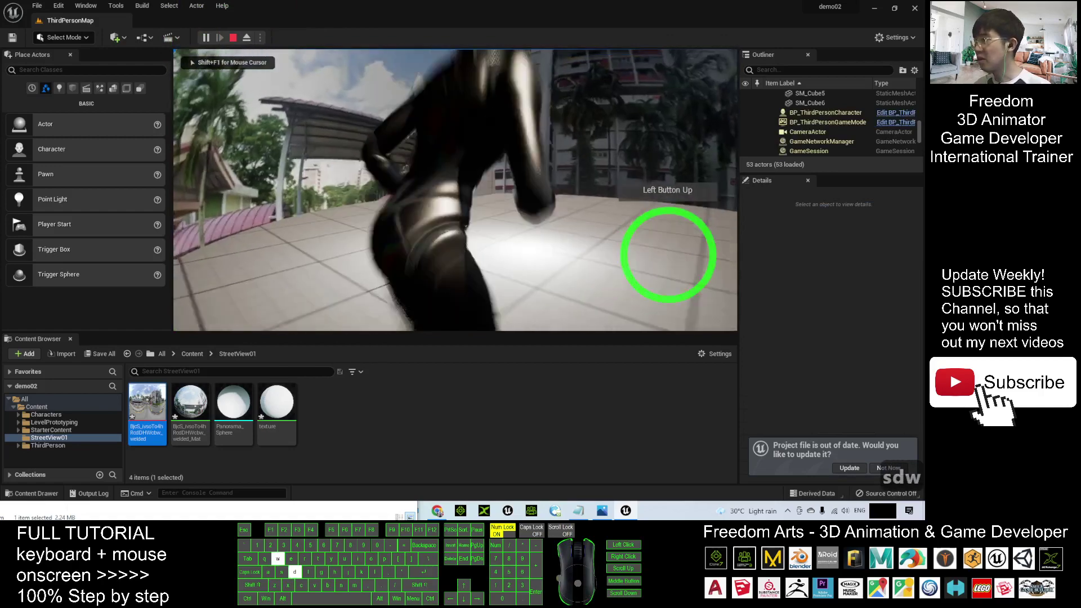
key(s)
key(d)
key(w)
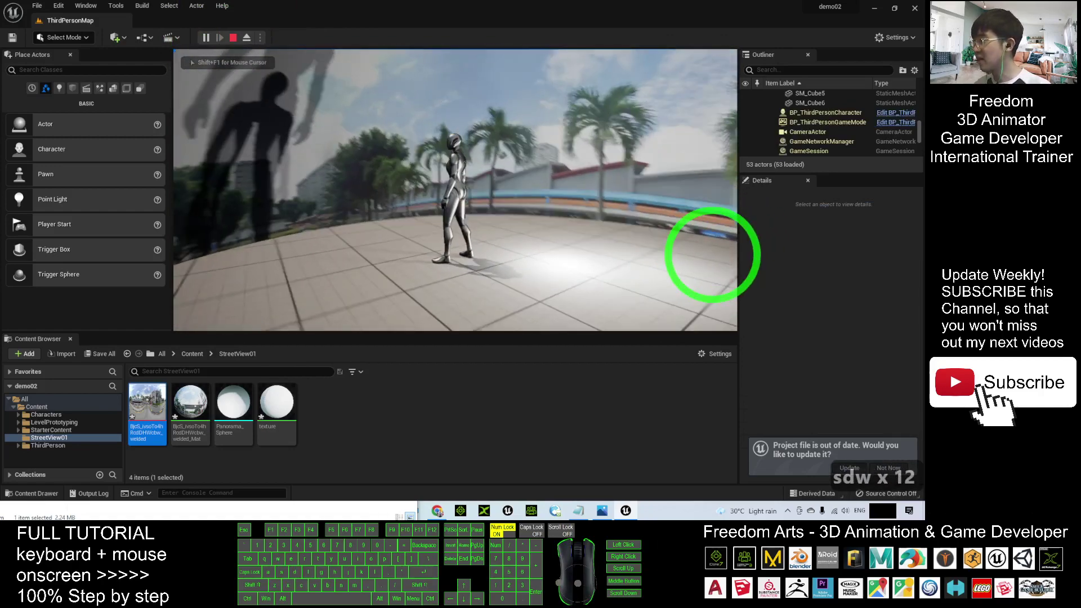
key(d)
key(w)
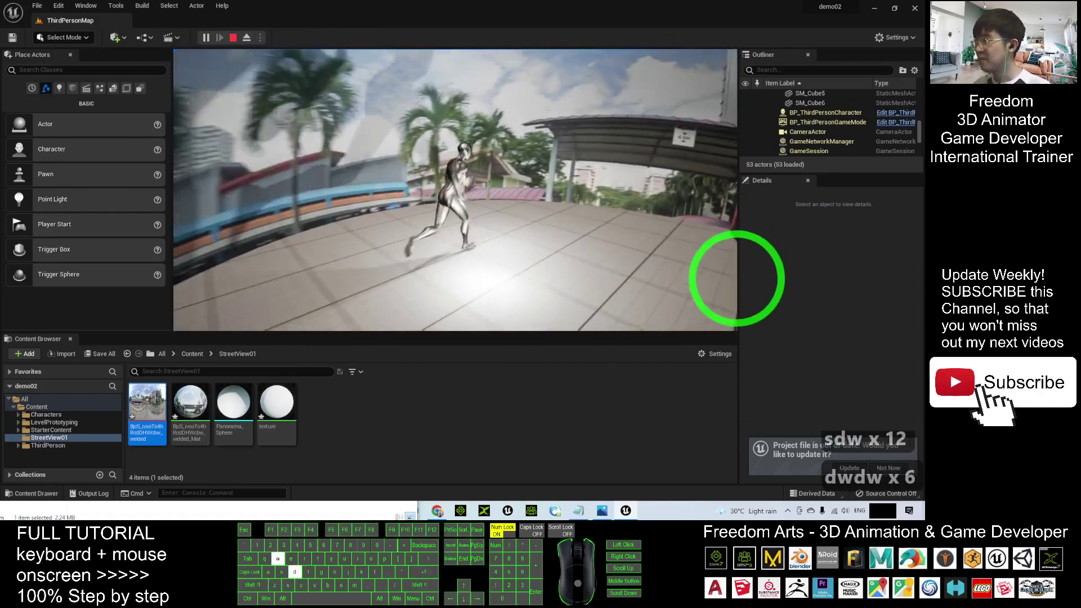
key(d)
key(w)
key(d)
key(w)
key(d)
key(w)
key(s)
key(d)
key(d)
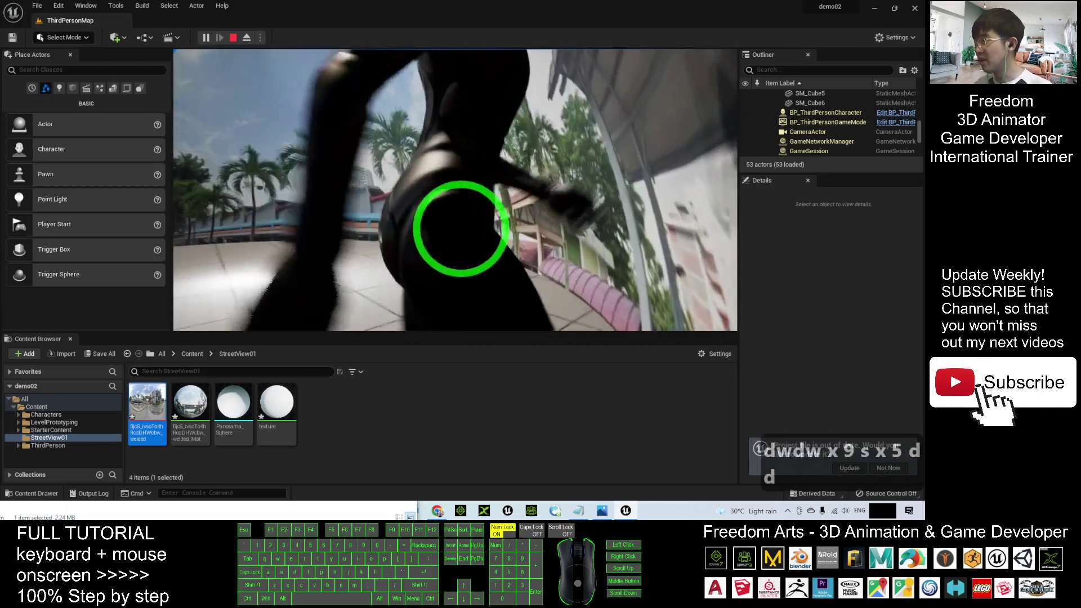
key(Escape)
Select the Panorama_Sphere in the level and scale it uniformly to -1.25.
scroll(455, 190, up, 2)
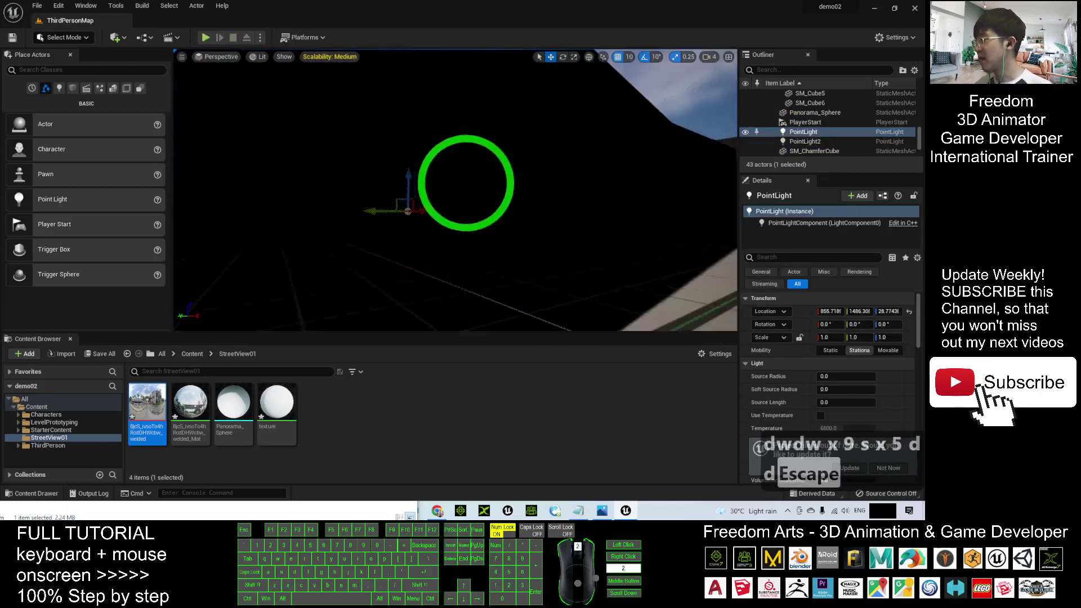
scroll(467, 188, up, 2)
alt+drag(579, 204, 573, 171)
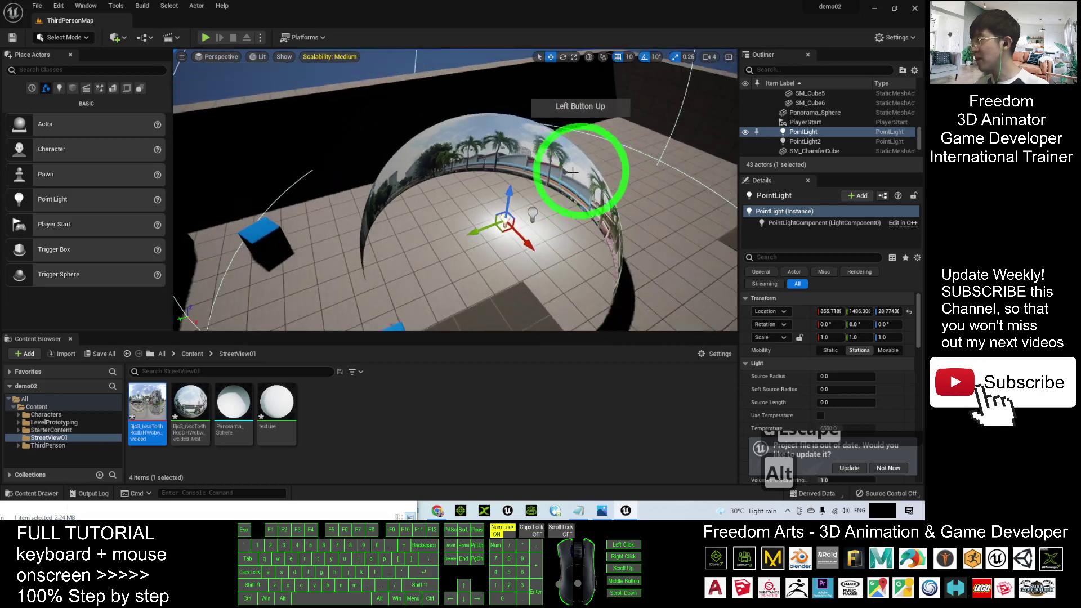
click(549, 134)
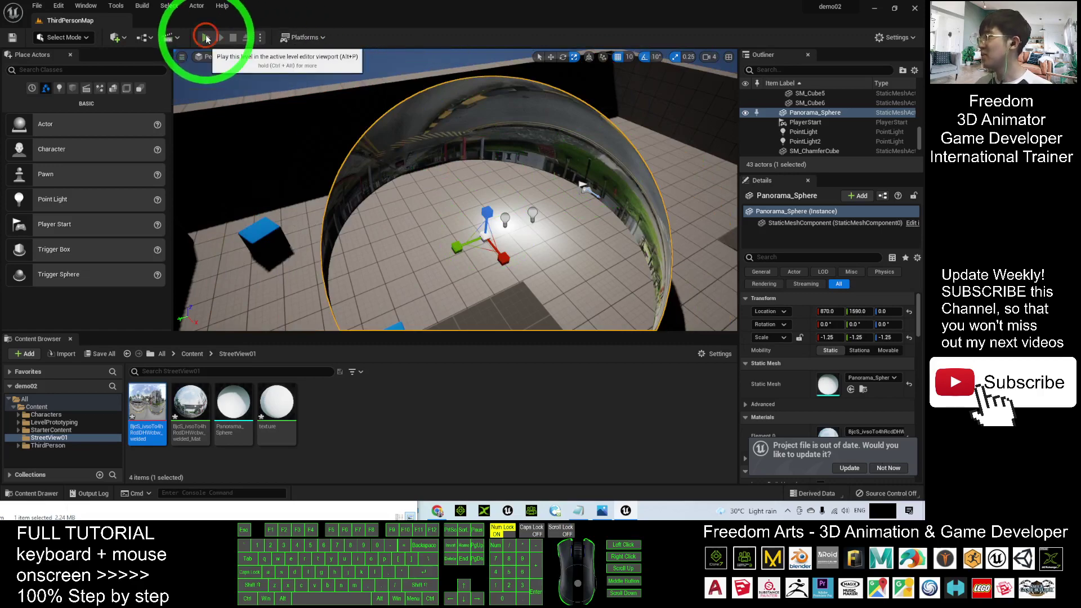
Playtest the level with the inverted Panorama_Sphere, running the character around inside it, and stop the session.
click(206, 37)
key(d)
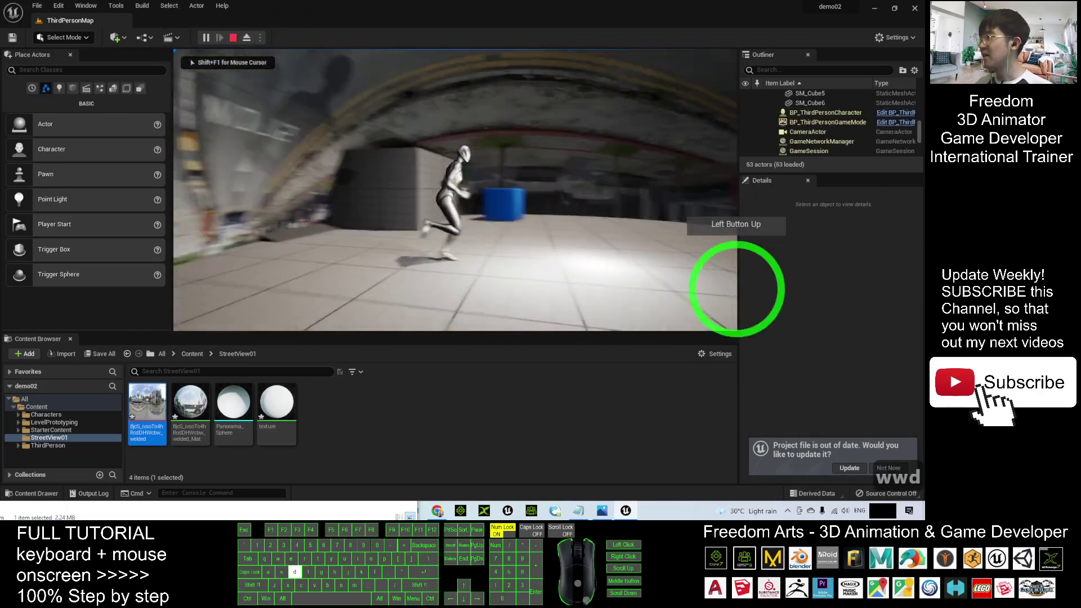
key(w)
key(s)
key(a)
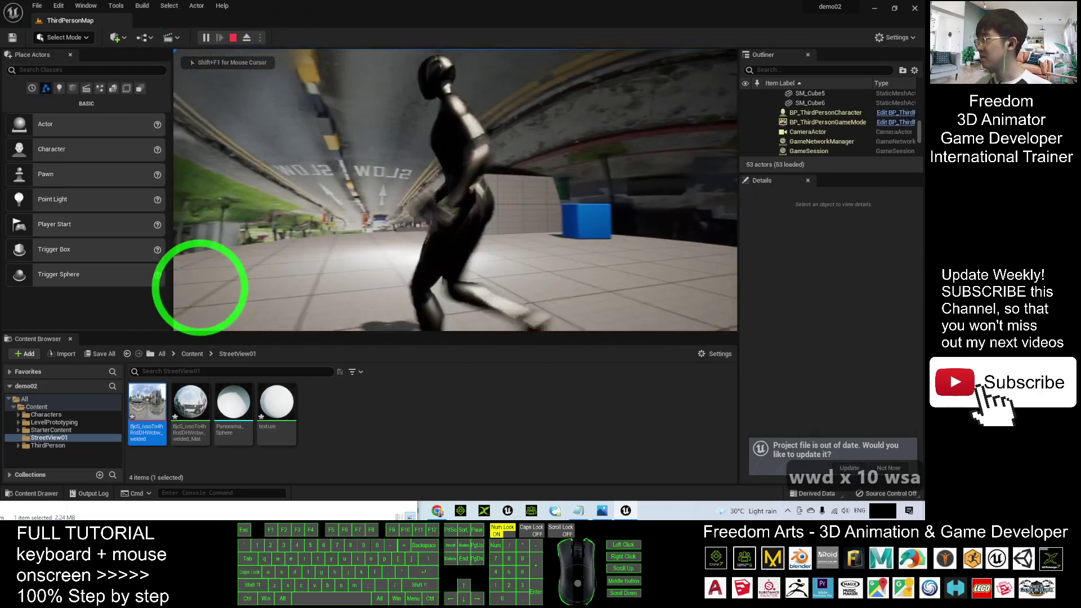
key(Escape)
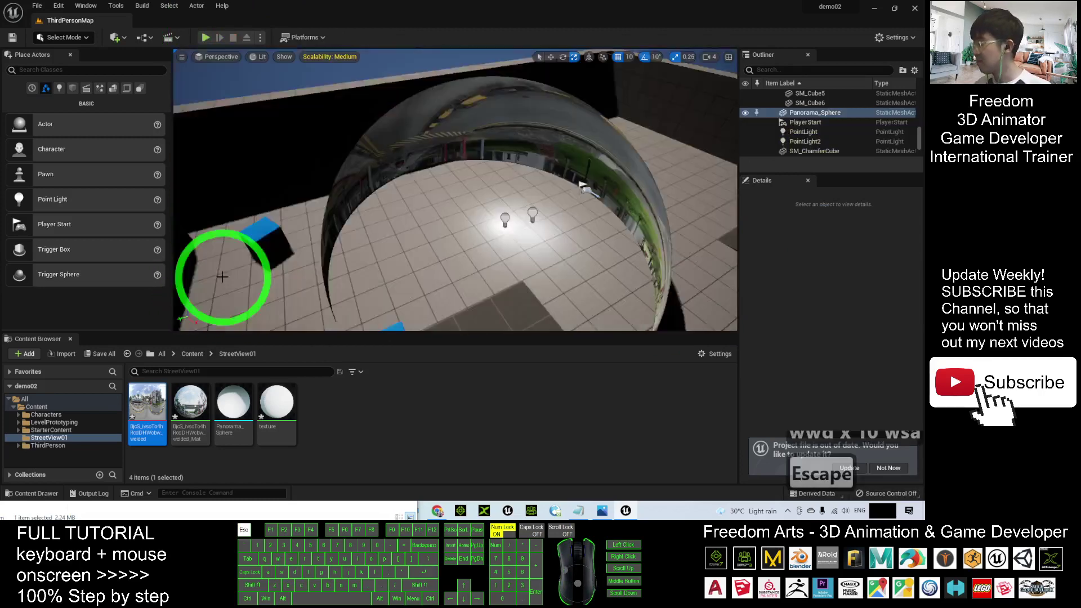
Undo the negative scaling of the Panorama_Sphere and bring its uniform scale to 1.25.
drag(223, 276, 495, 213)
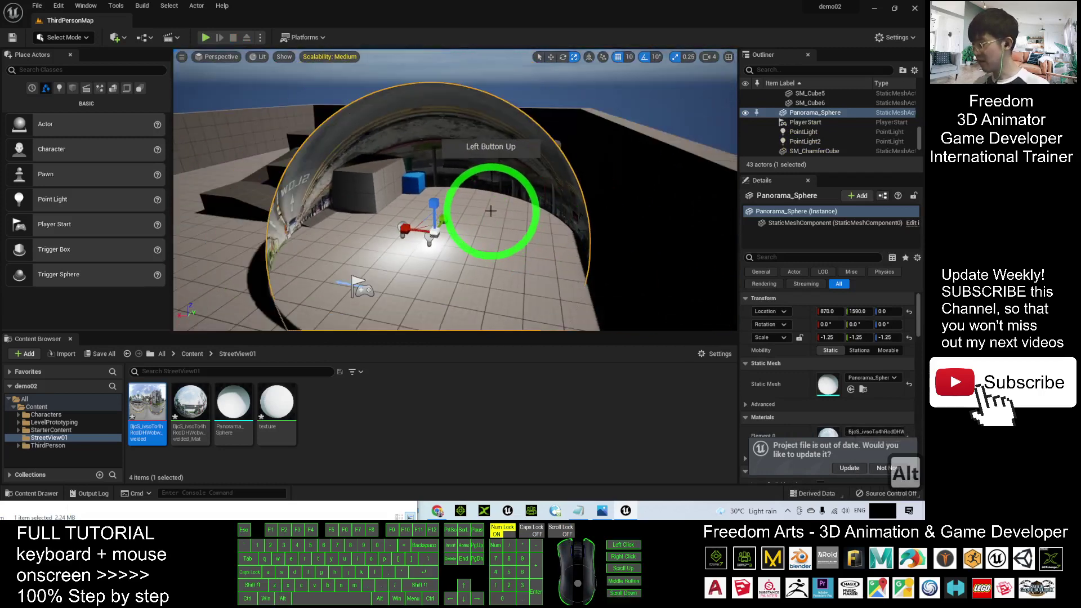
key(ctrl+z)
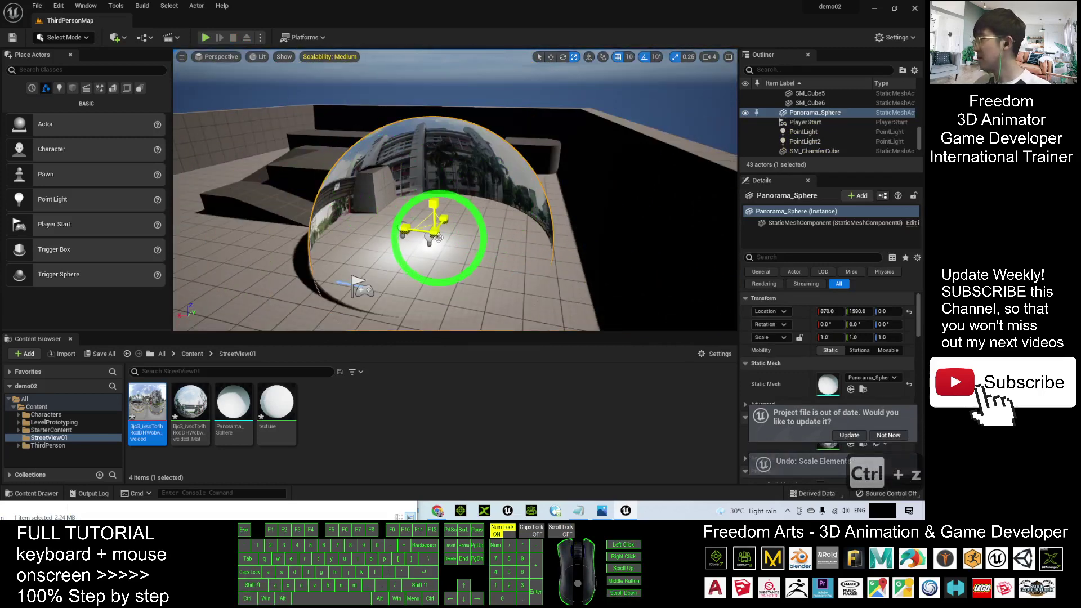
key(ctrl+z)
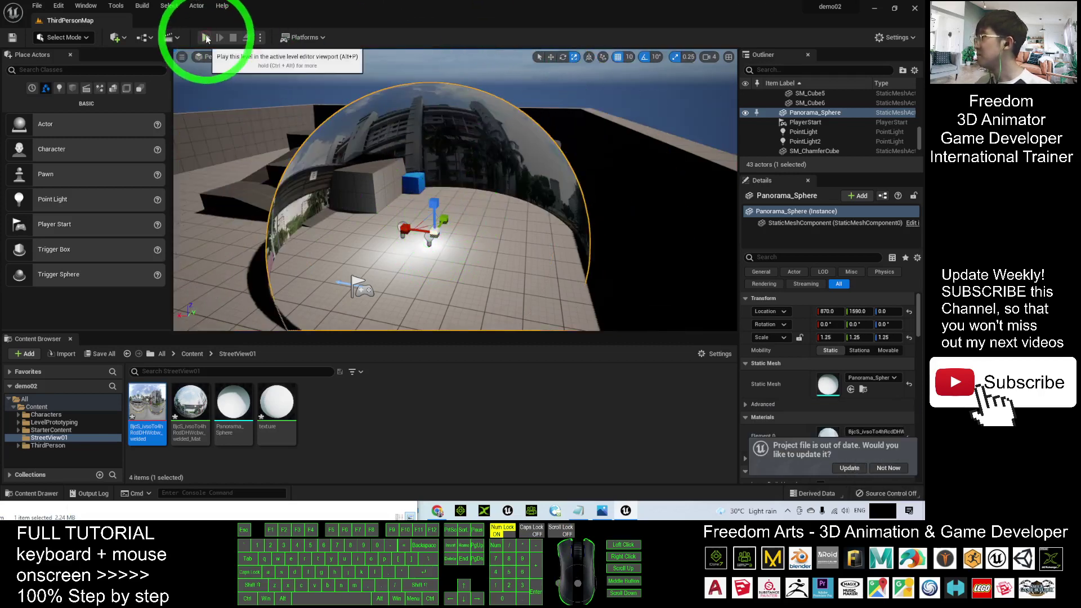
Playtest the level inside the enlarged sphere, running the character up to its walls from several directions, and stop the session.
click(206, 38)
key(w)
drag(642, 266, 699, 251)
key(d)
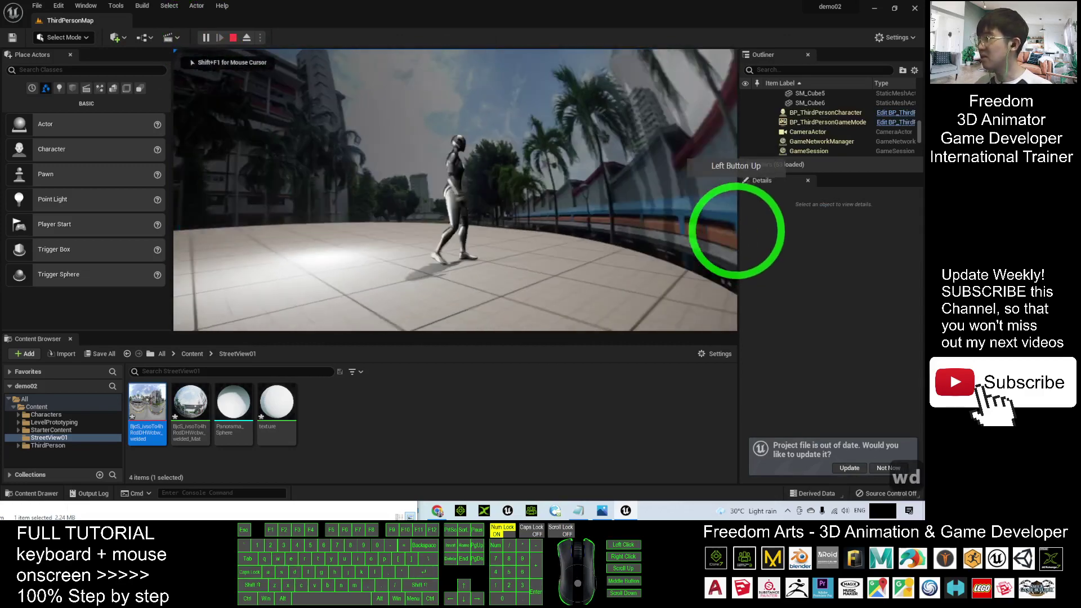
key(w)
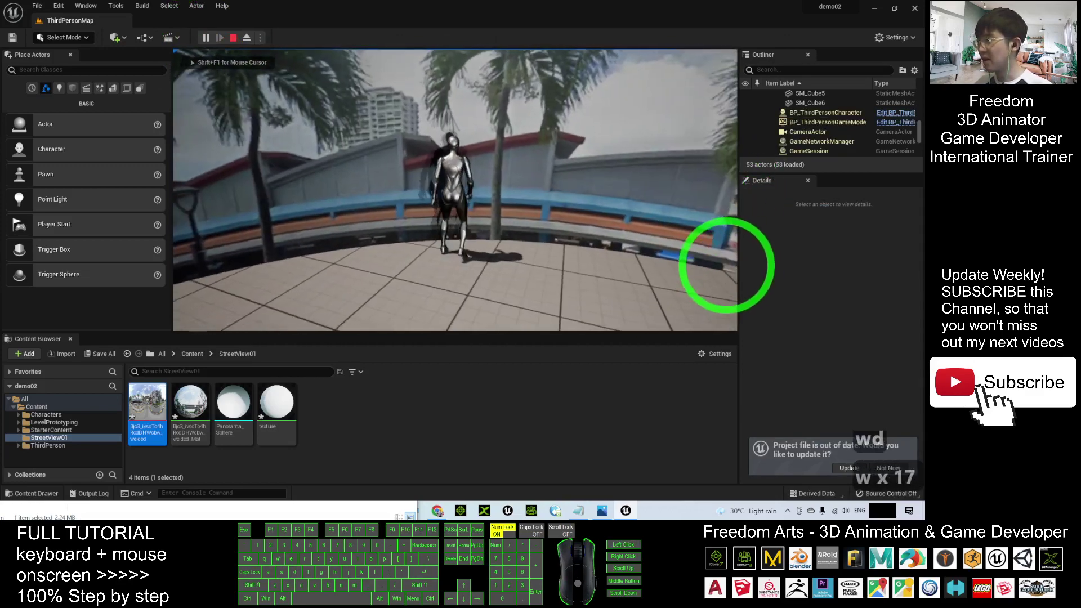
key(s)
key(d)
key(w)
key(a)
key(a)
key(s)
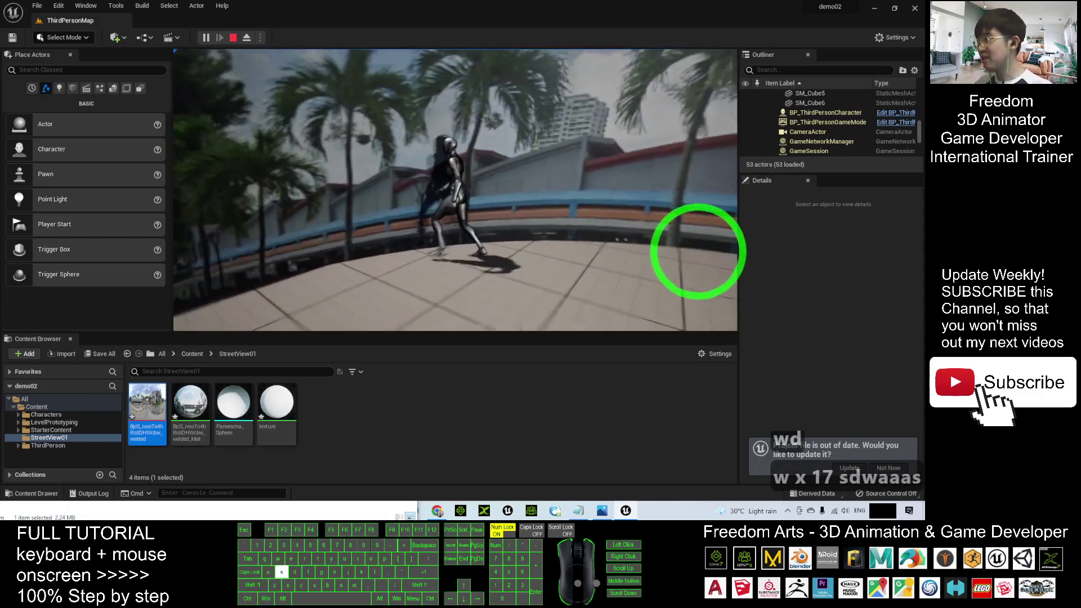
key(d)
key(w)
key(s)
key(a)
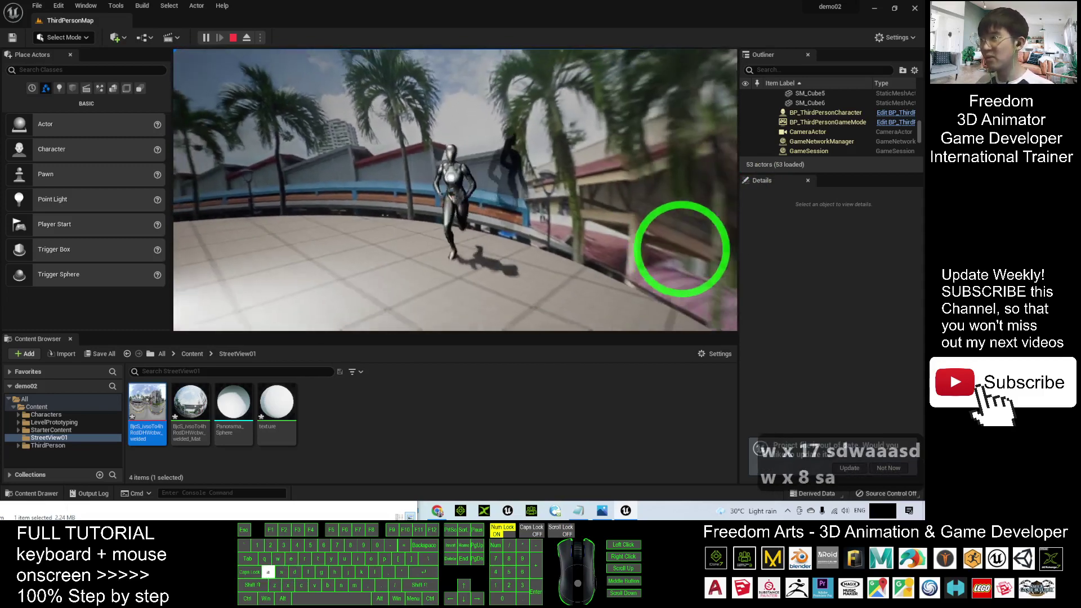
key(w)
key(s)
key(Escape)
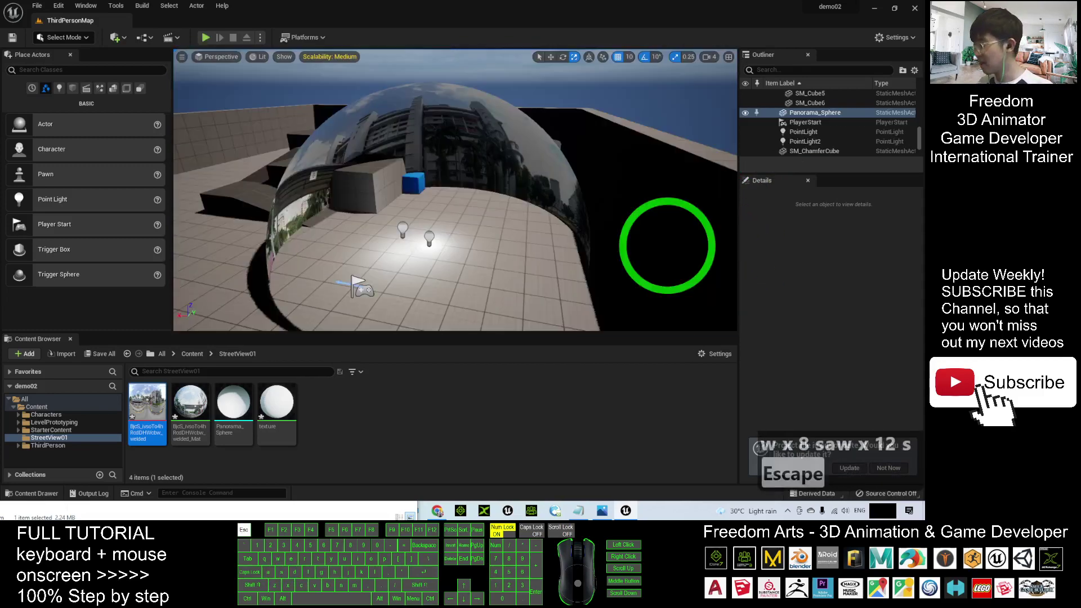
Inspect the welded Street View panorama texture and the material graph that applies it, closing the material editor again.
scroll(495, 234, down, 6)
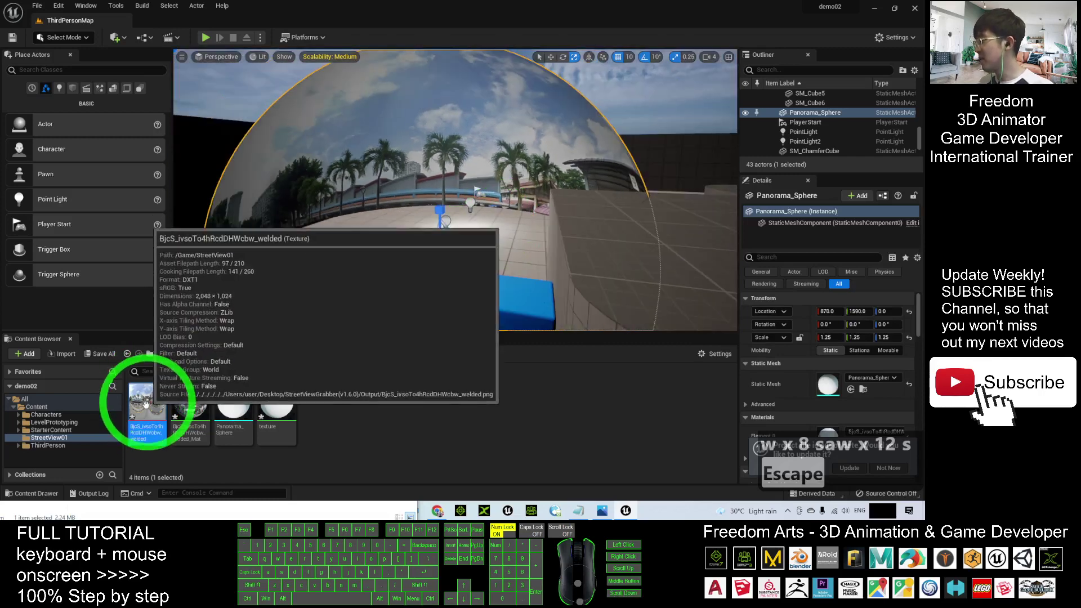
double_click(146, 403)
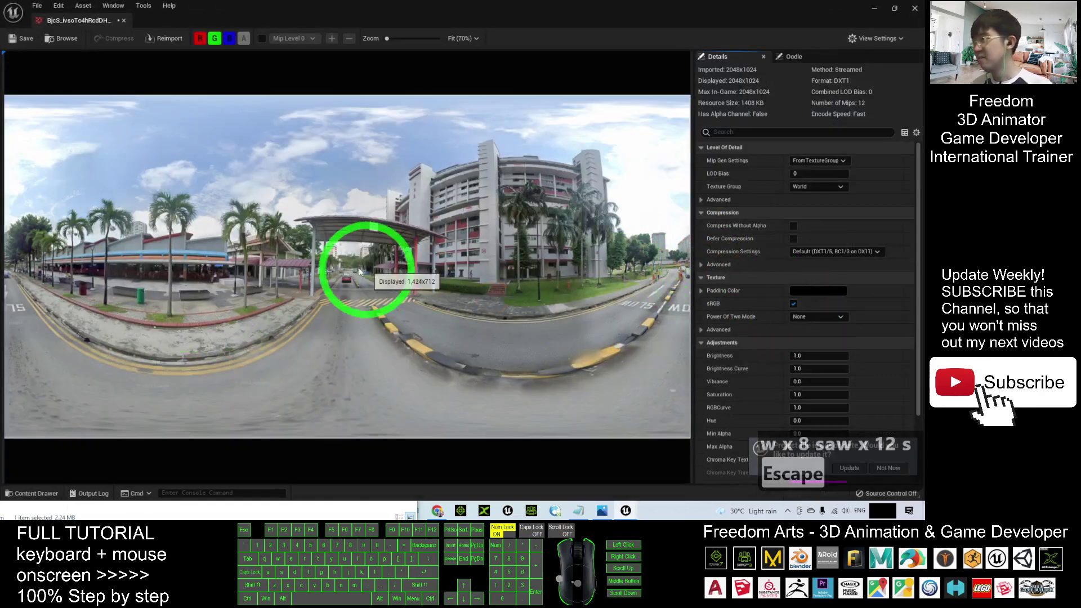
click(874, 8)
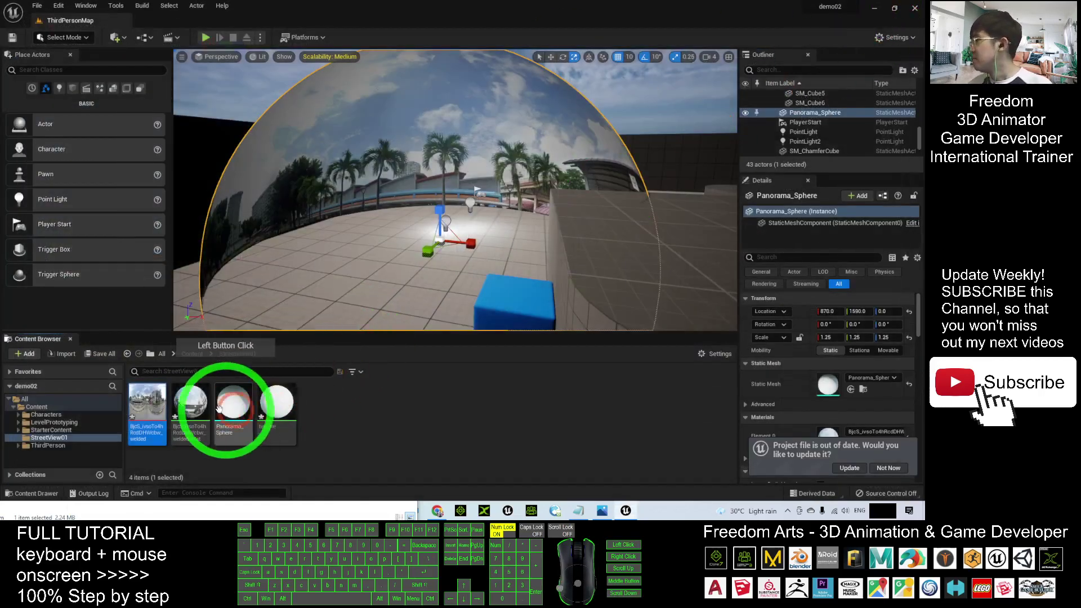
click(187, 404)
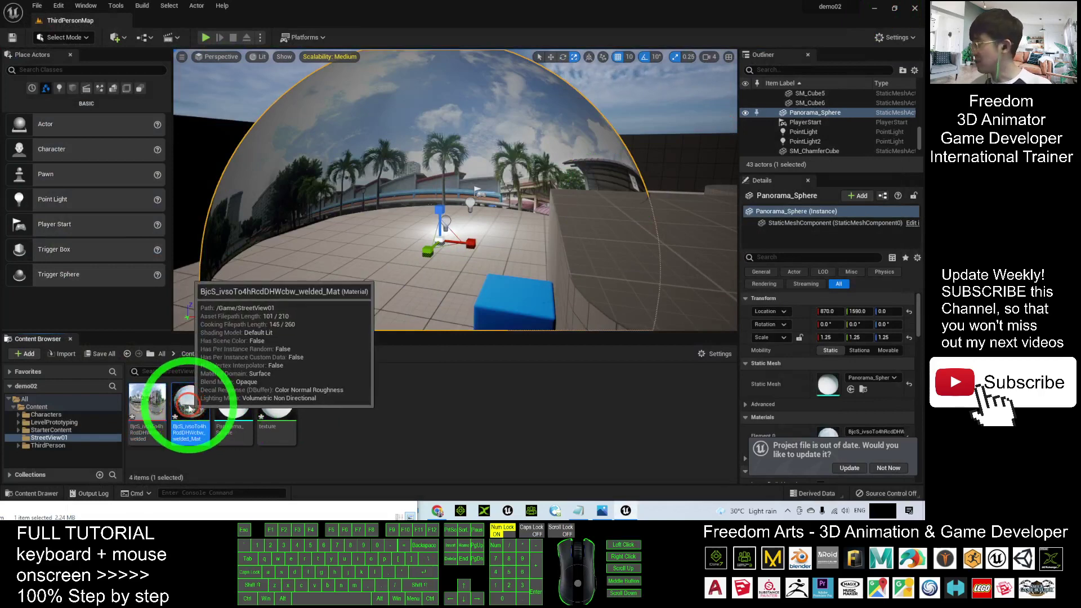
double_click(190, 408)
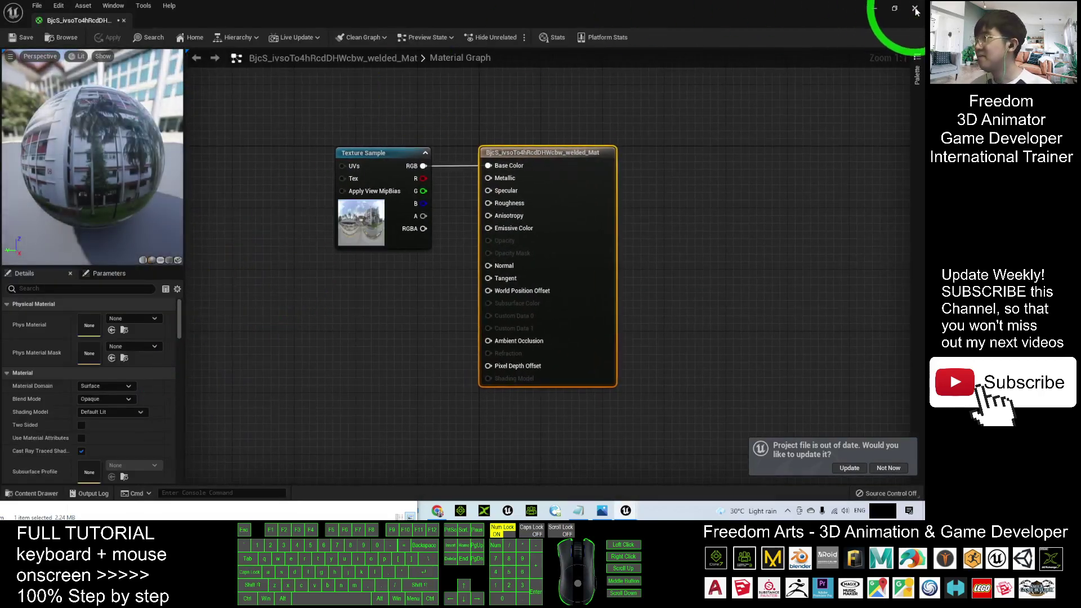
click(915, 9)
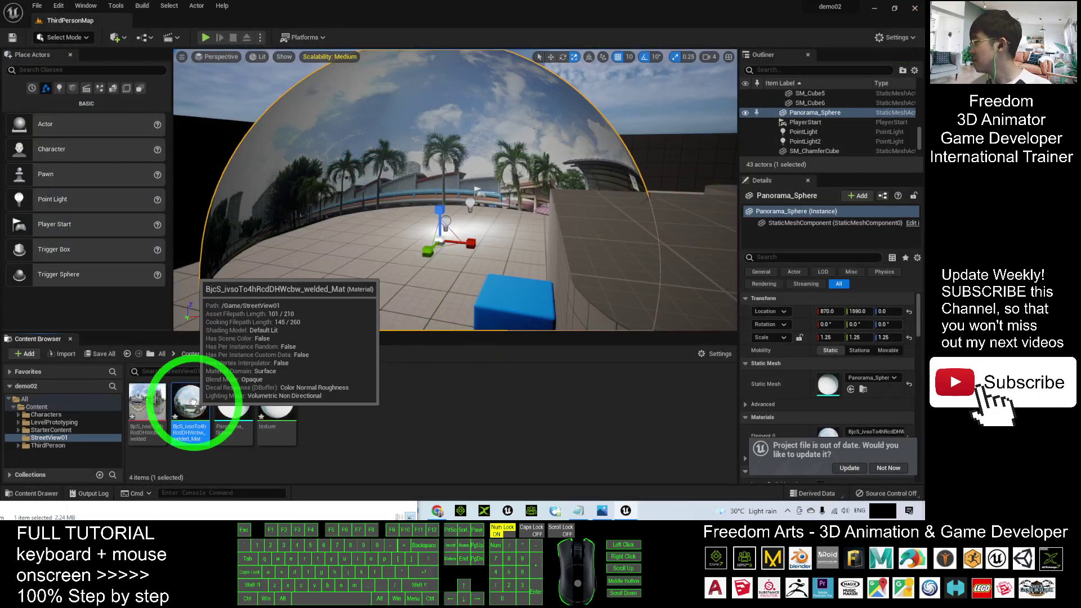
Set the Panorama_Sphere mesh's collision preset to NoCollision, save the mesh and close its editor.
double_click(232, 402)
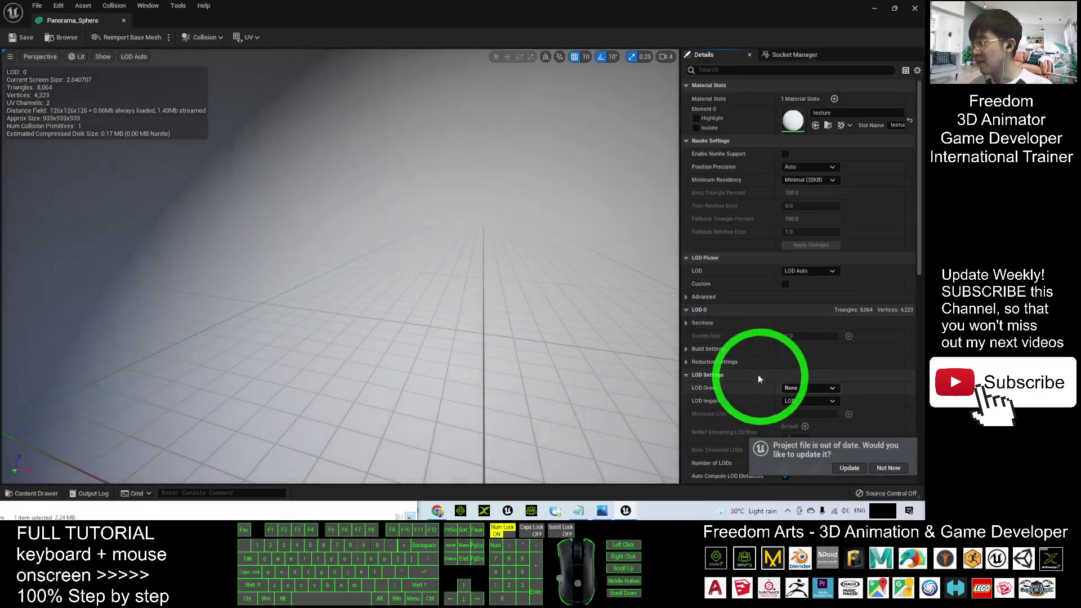
scroll(865, 387, down, 5)
scroll(865, 388, down, 5)
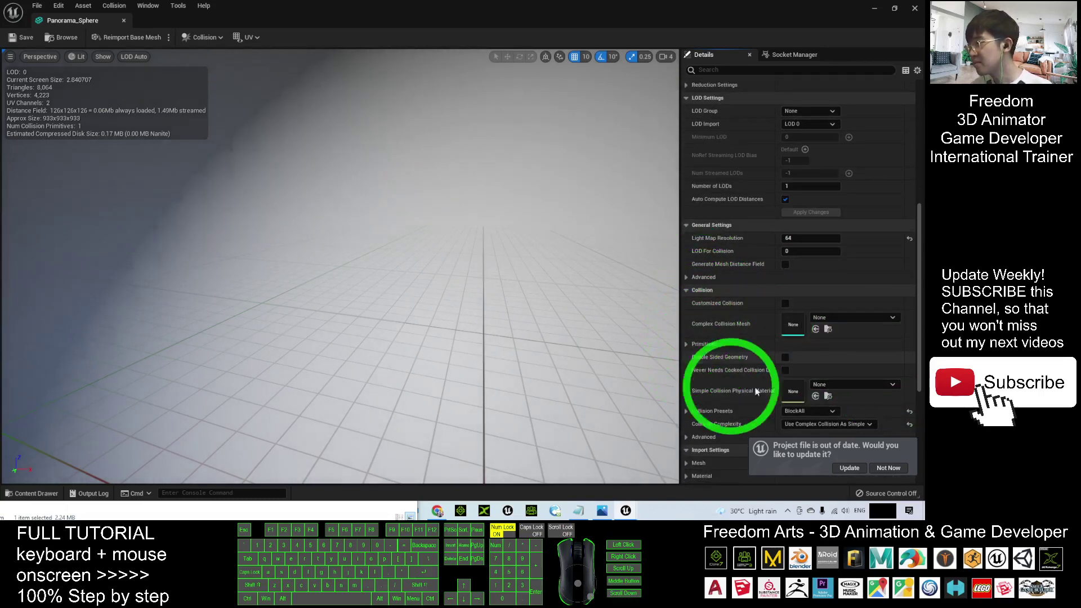
scroll(880, 360, down, 1)
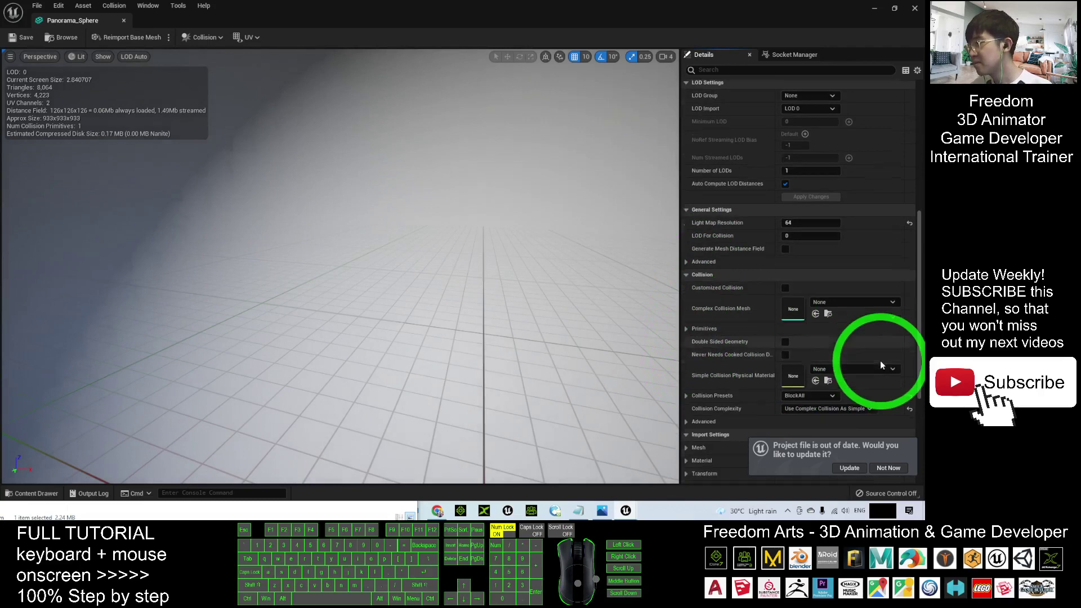
click(820, 396)
click(837, 397)
click(836, 396)
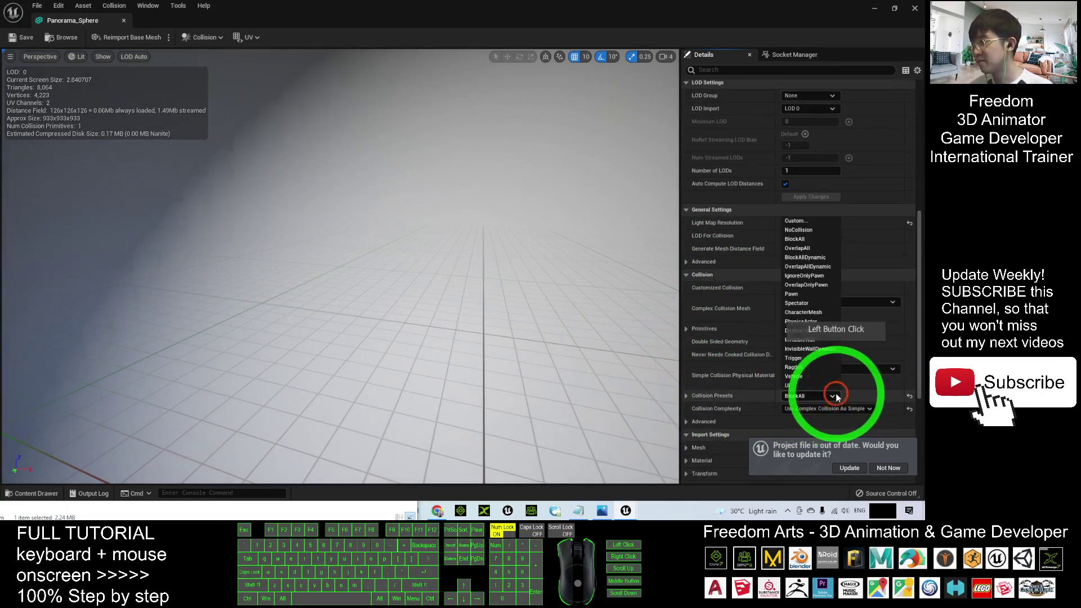
click(798, 230)
click(10, 54)
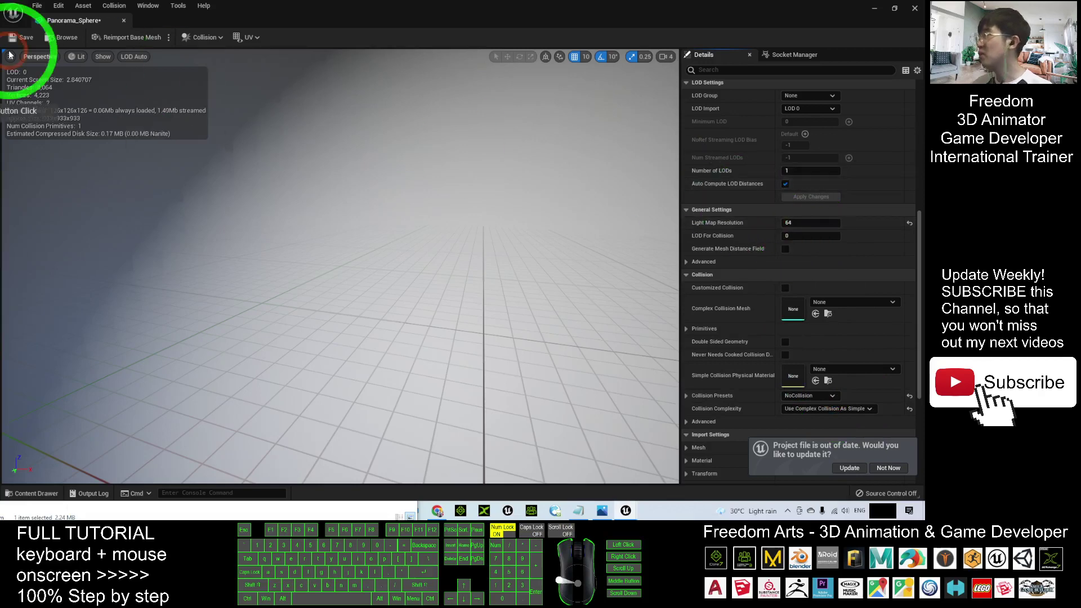
click(895, 9)
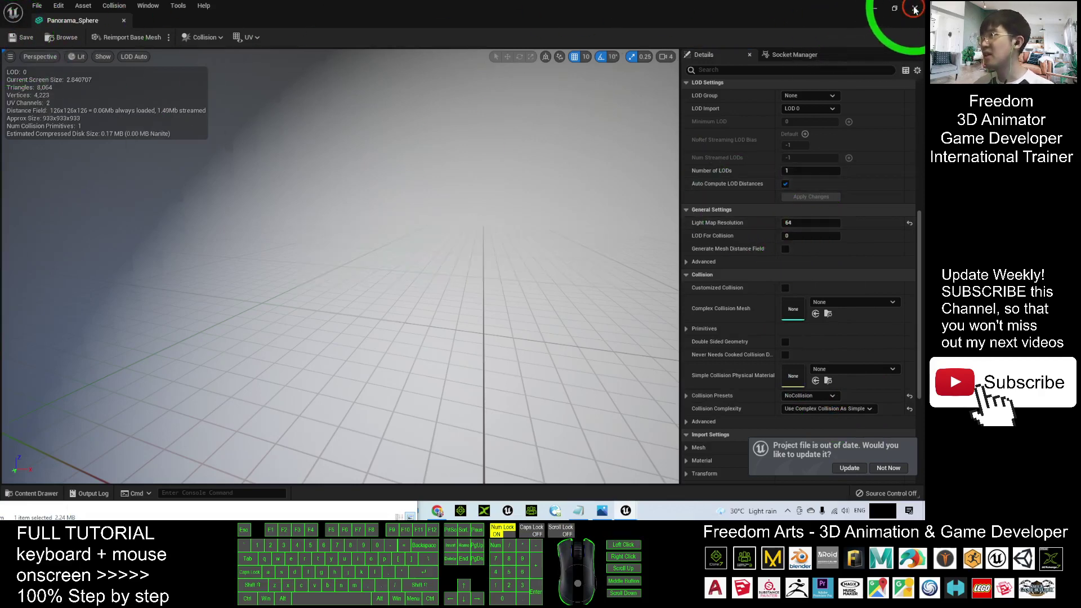
click(915, 9)
Playtest the level, running the character in and out through the sphere's walls and around the surrounding blocks, and stop the session.
click(207, 38)
click(576, 222)
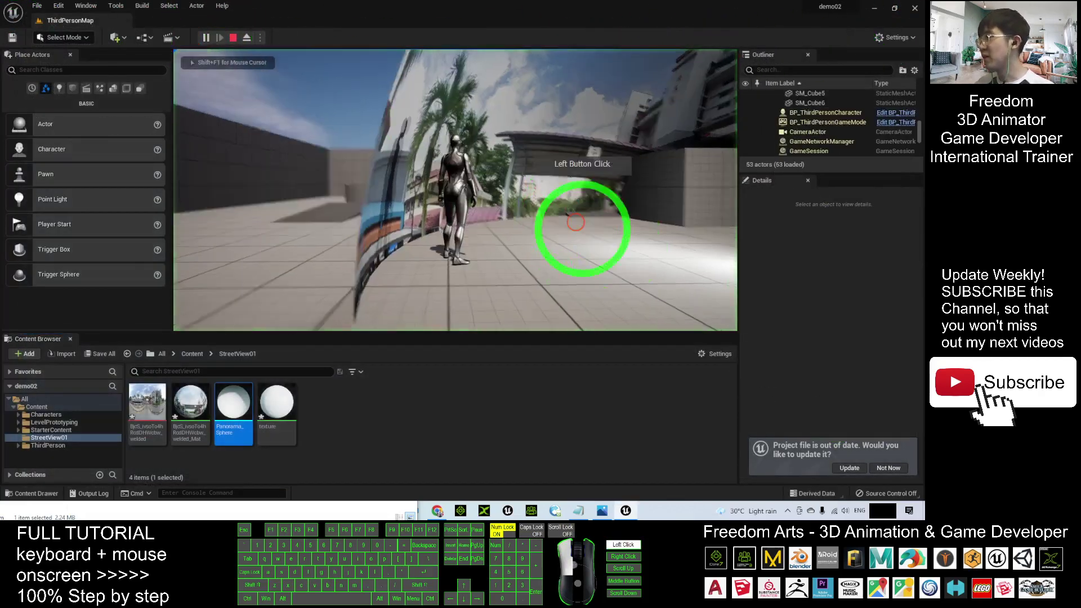
key(w)
key(d)
key(s)
key(s)
key(a)
key(w)
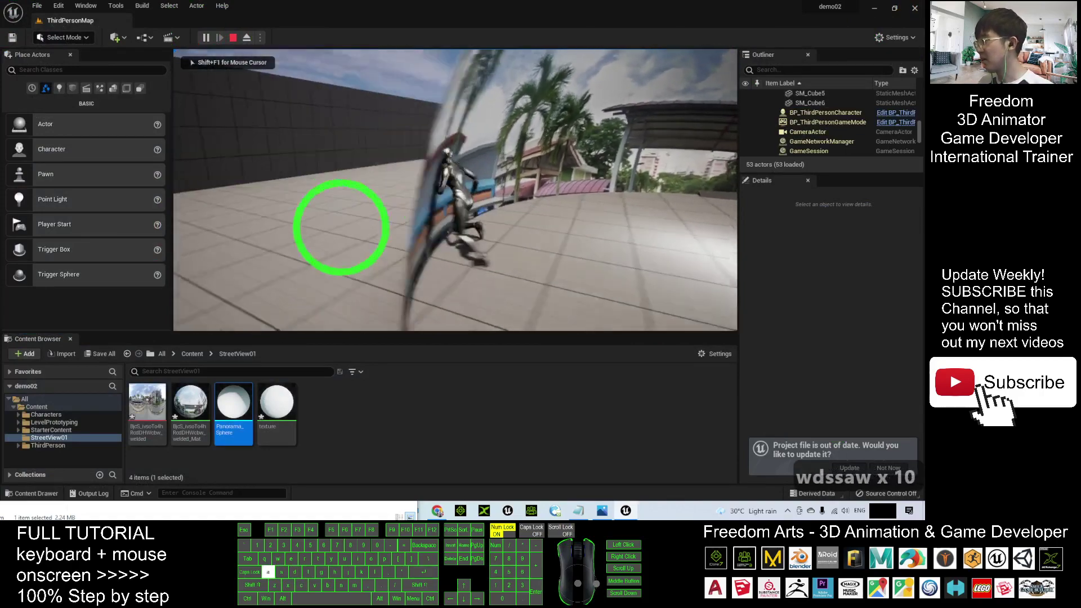
key(s)
key(d)
key(w)
key(d)
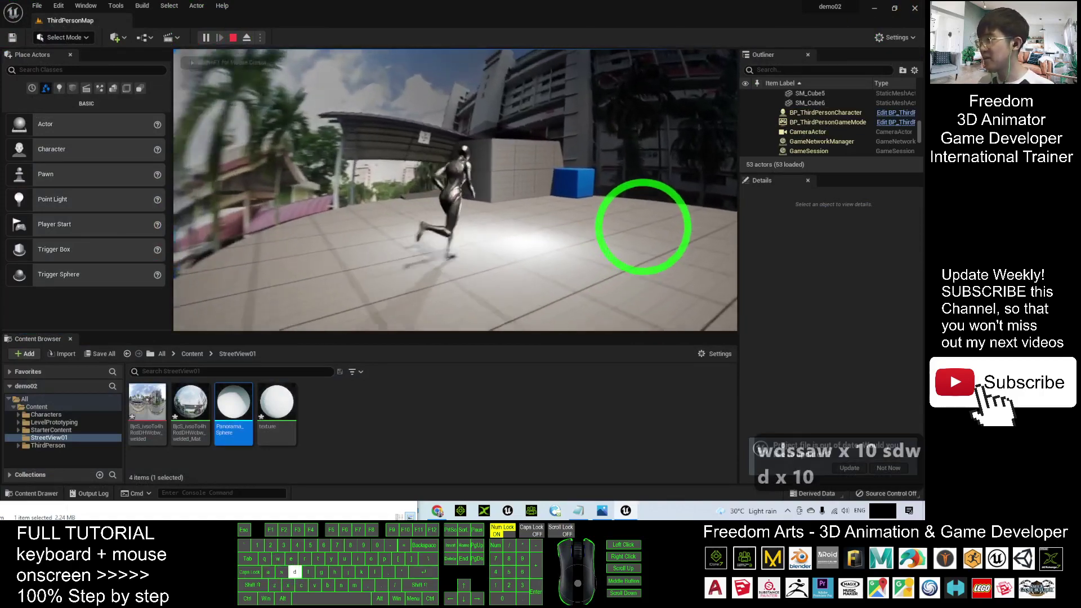
key(d)
key(d)
key(d)
key(w)
key(d)
key(d)
key(d)
key(d)
key(d)
key(d)
key(d)
key(d)
key(d)
key(d)
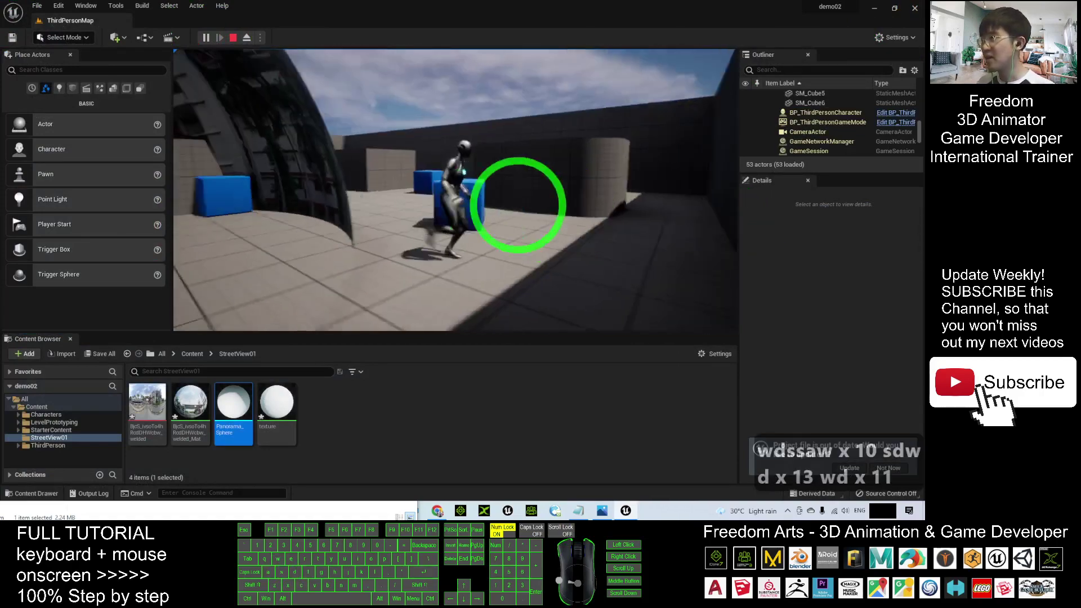
key(w)
key(d)
key(d)
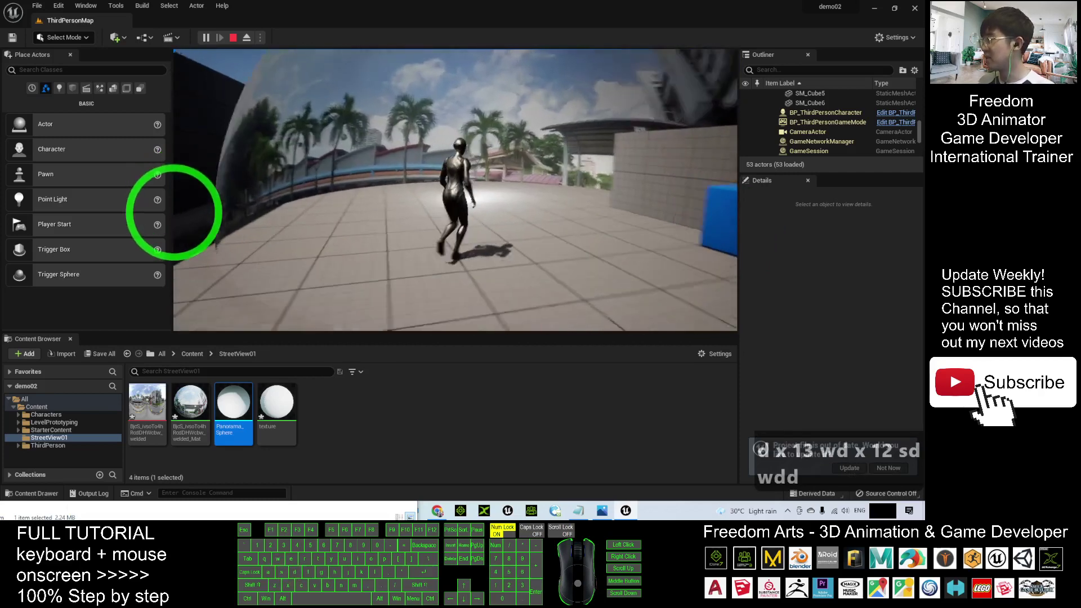
key(s)
key(s)
key(s)
key(s)
key(s)
key(s)
key(s)
key(s)
key(s)
key(d)
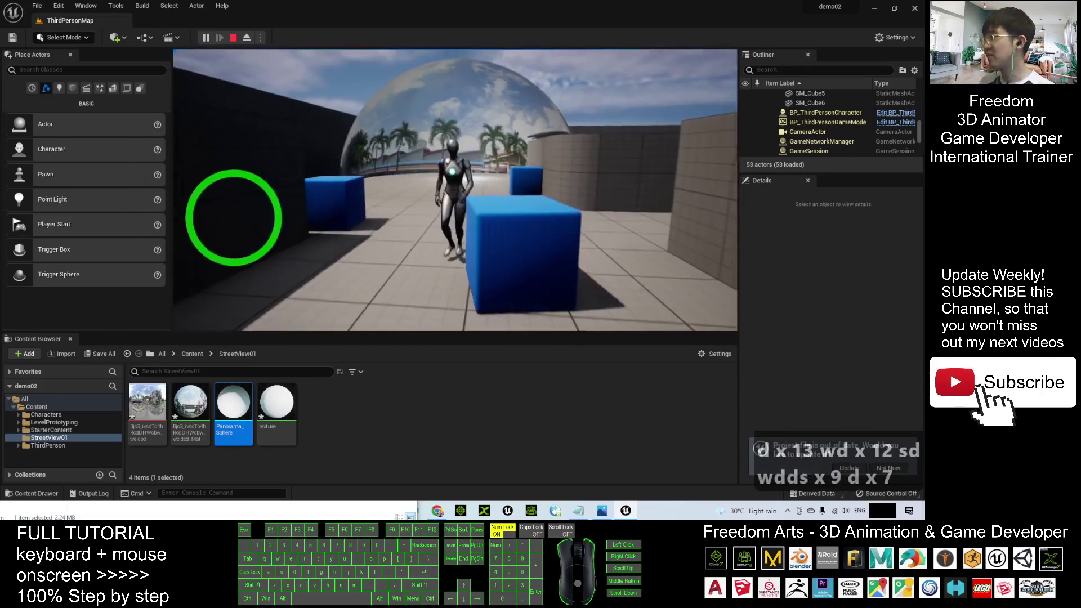
key(w)
key(w)
key(w)
key(w)
key(a)
key(d)
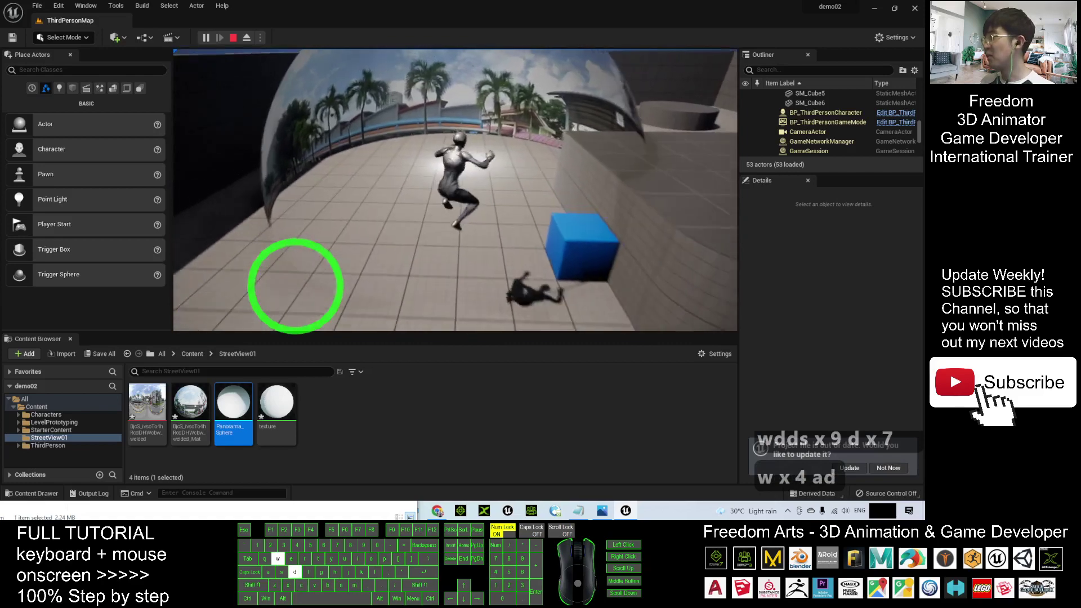
key(a)
key(d)
key(a)
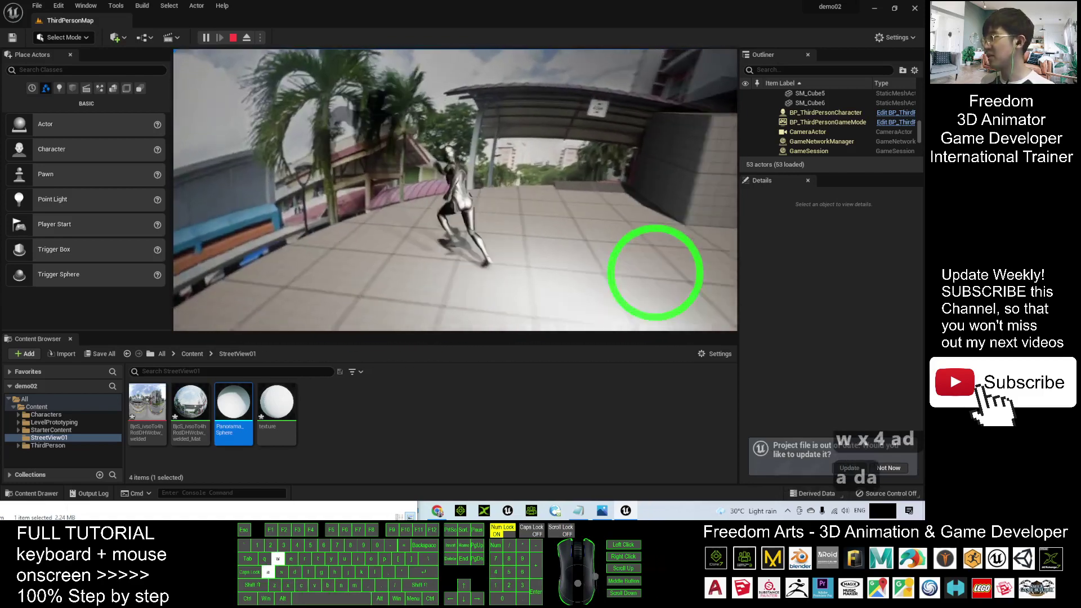
key(a)
key(a)
key(a)
key(a)
key(a)
key(a)
key(a)
key(a)
key(a)
key(a)
key(a)
key(a)
key(a)
key(s)
key(d)
key(w)
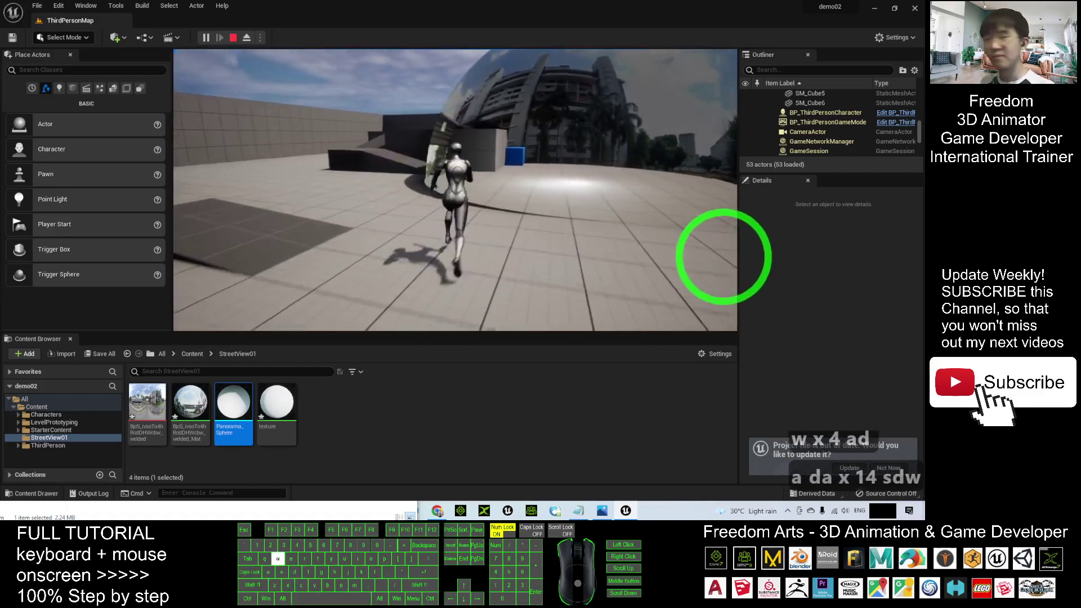
key(d)
key(w)
key(s)
key(d)
key(w)
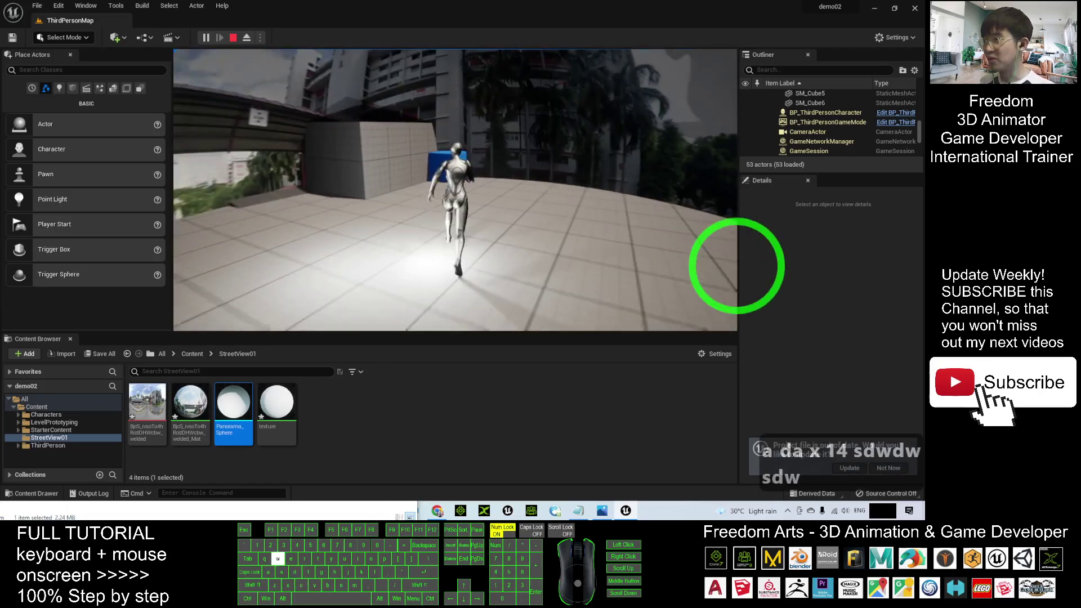
key(d)
key(d)
key(d)
key(d)
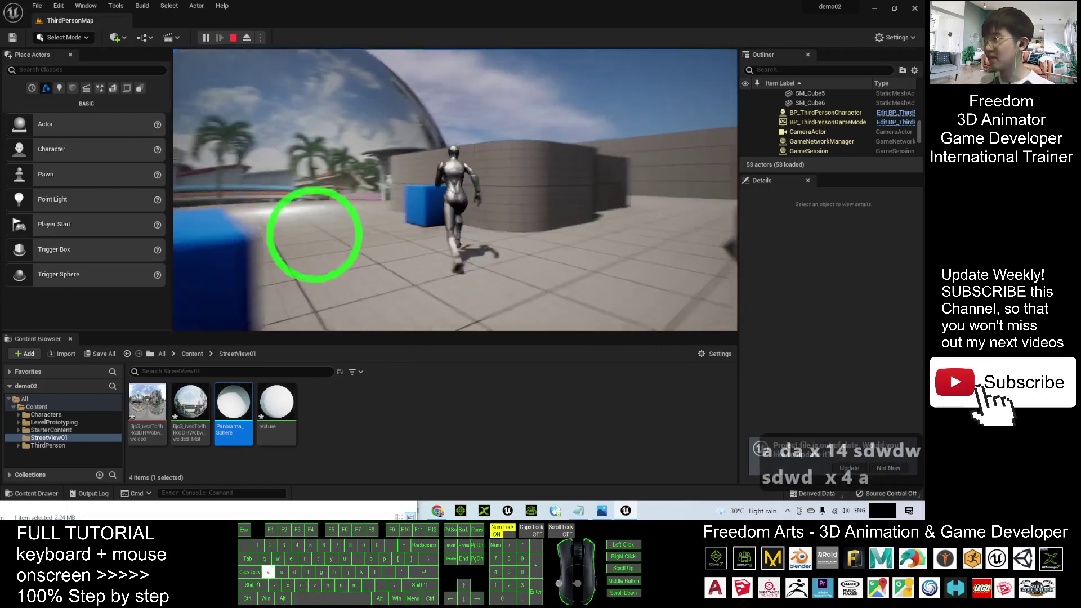
key(s)
key(a)
key(a)
key(a)
key(a)
key(a)
key(a)
key(a)
key(a)
key(a)
key(a)
key(a)
key(a)
key(a)
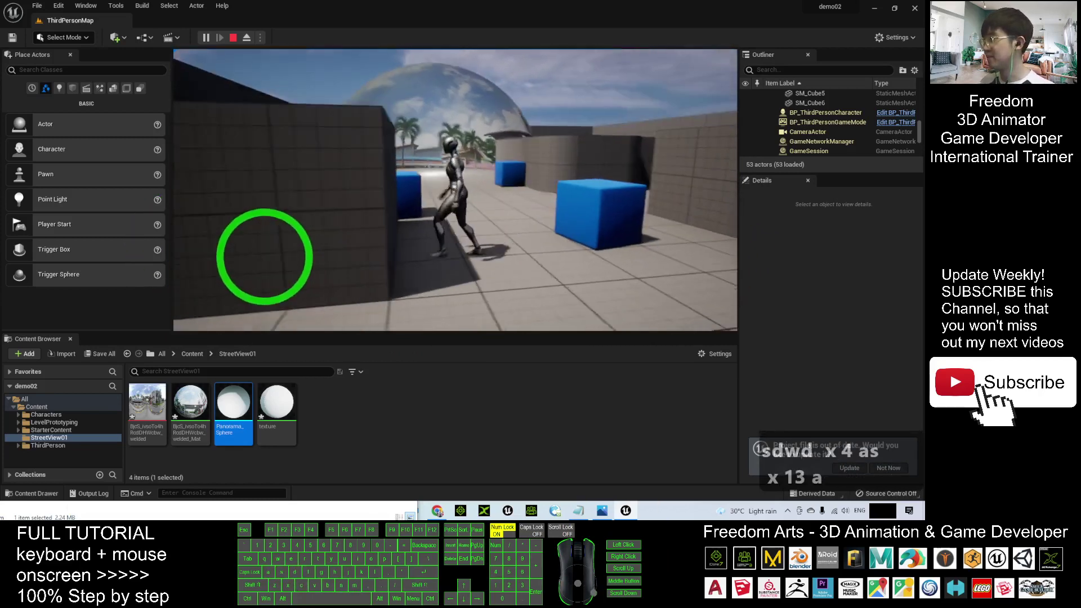
key(Escape)
Show the cover.jpg image in Photos, and return to Unreal Engine to view the finished Panorama_Sphere from outside.
click(600, 511)
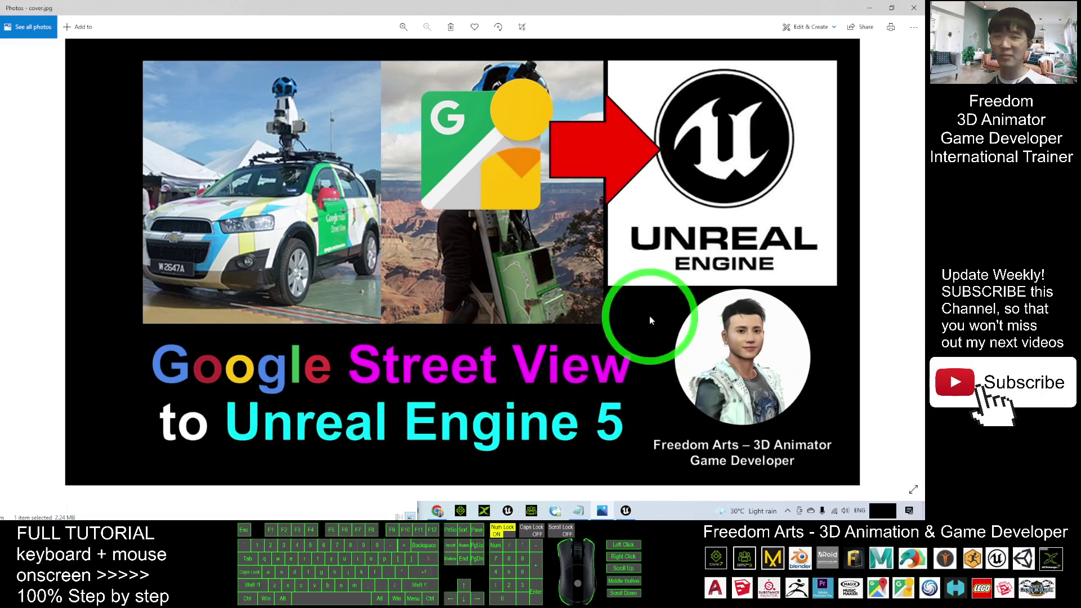
click(625, 510)
right_drag(496, 248, 459, 270)
key(a)
key(d)
key(w)
key(d)
key(s)
key(a)
key(d)
key(w)
key(a)
key(s)
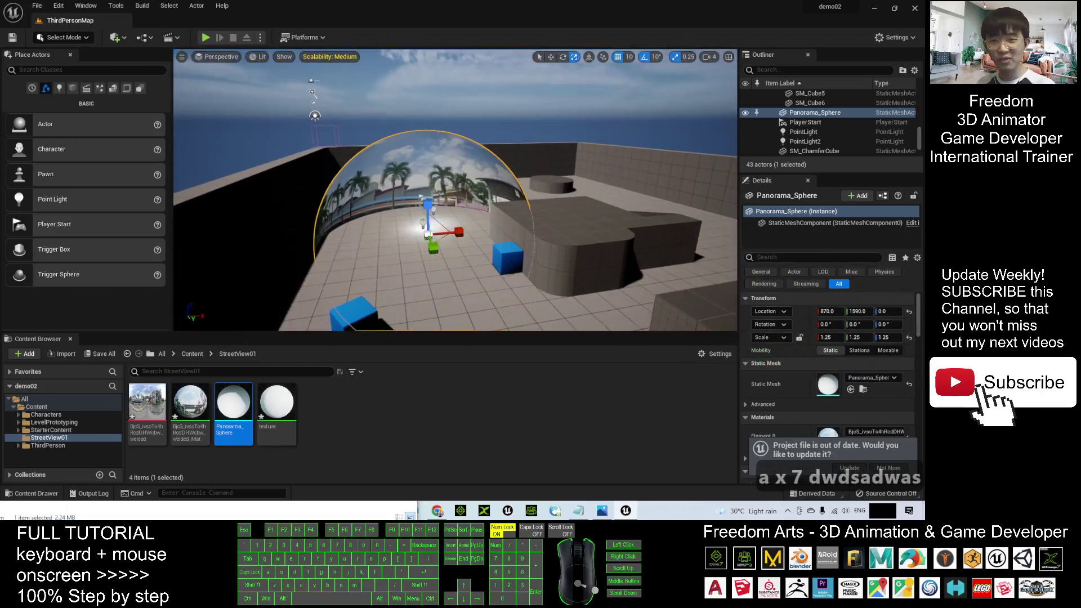